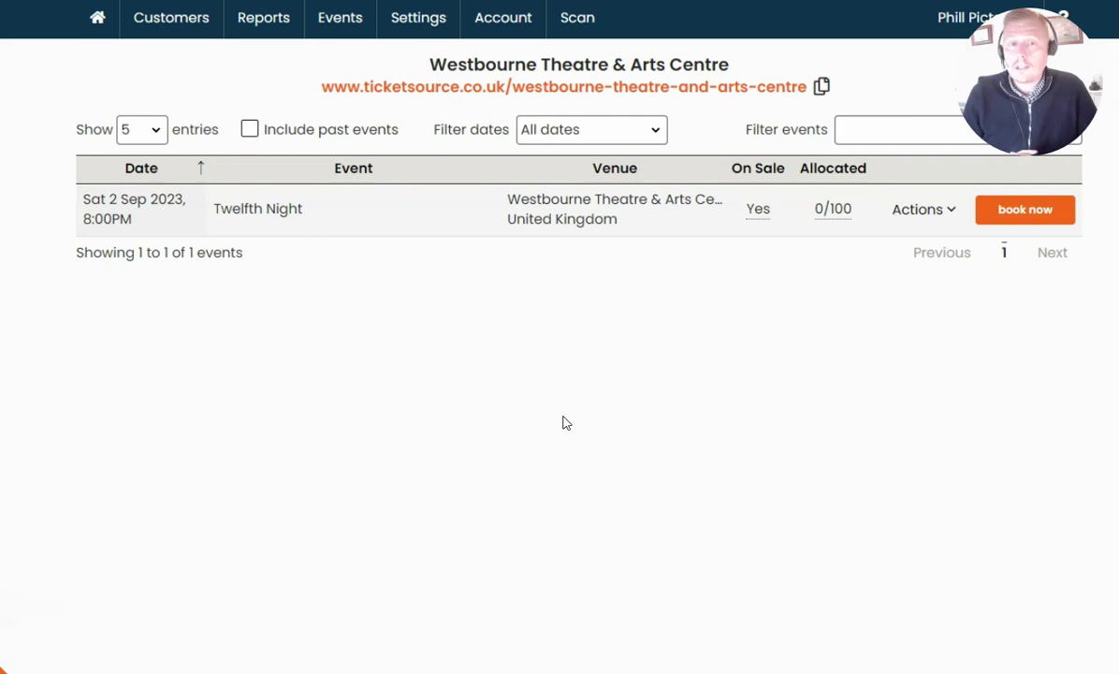
Open the Settings dropdown from the top navigation bar.
left_click(424, 23)
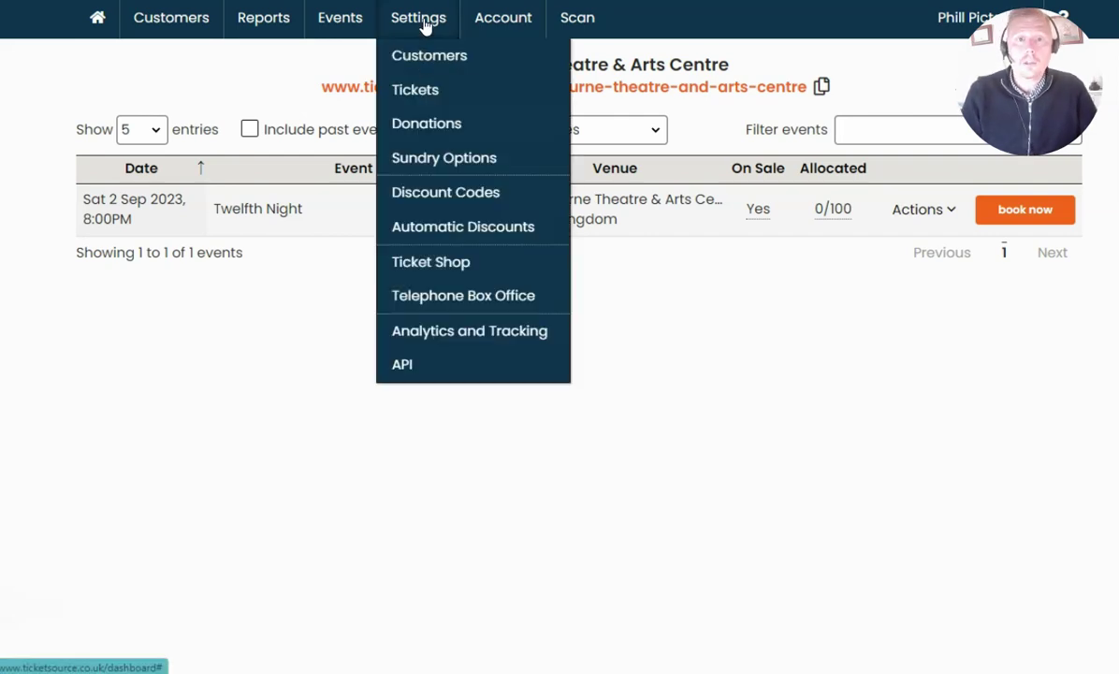
Go to Settings > Discount Codes and start adding a new discount code.
left_click(437, 194)
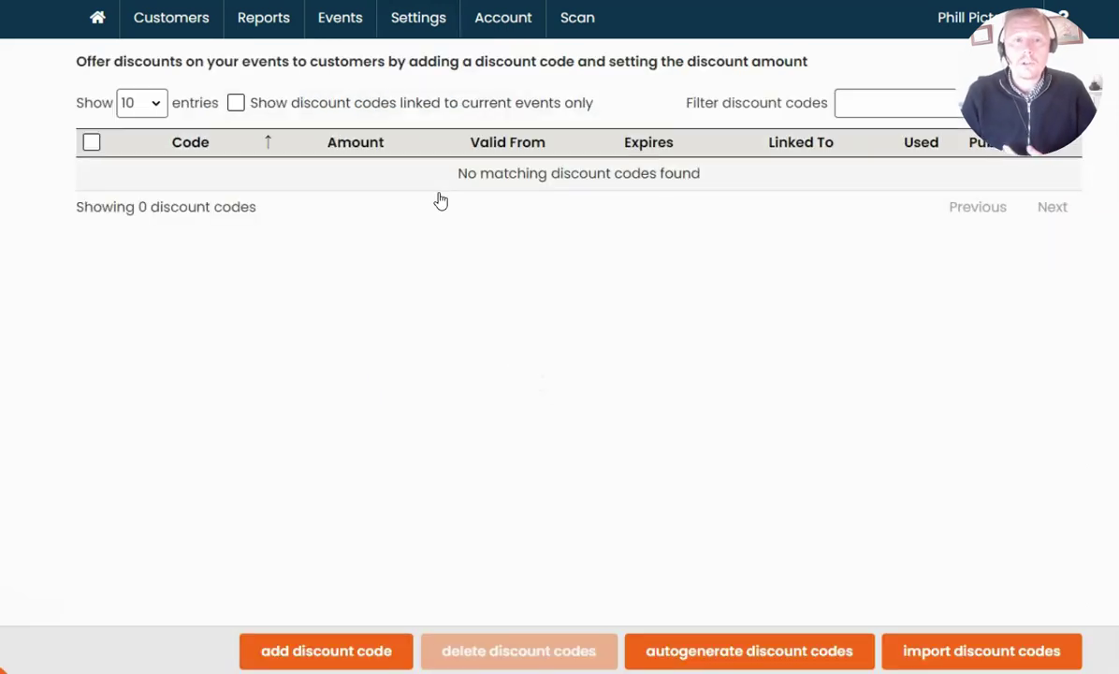
left_click(301, 656)
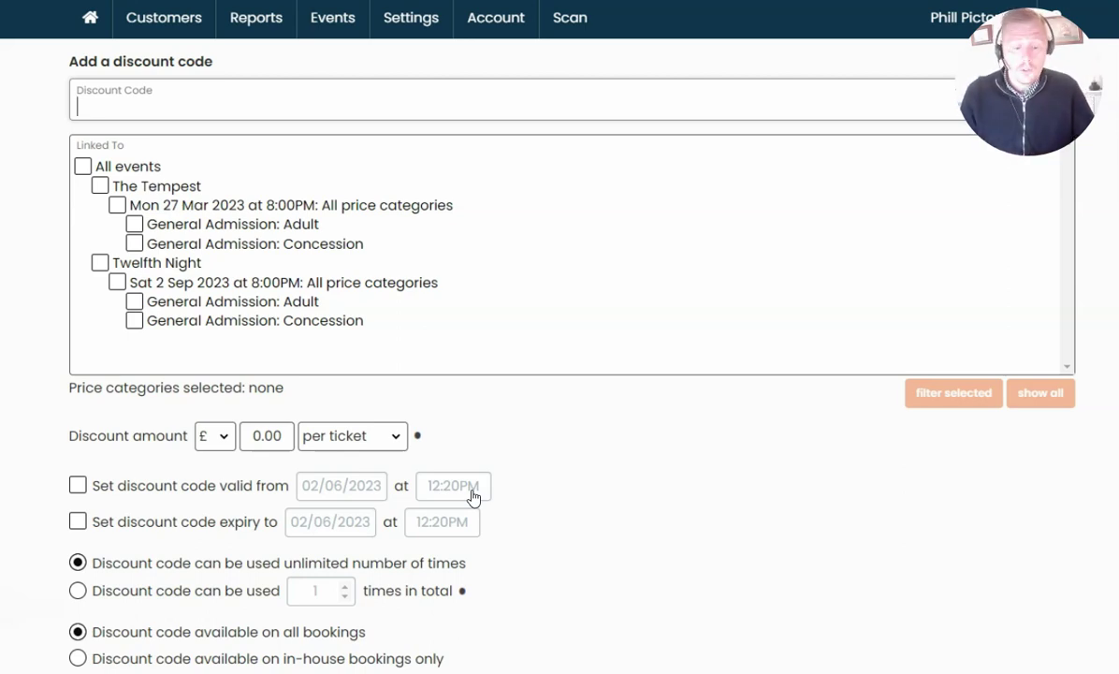
Enter code DISCOUNT10 and link it only to Twelfth Night's General Admission: Adult category.
type("DIS")
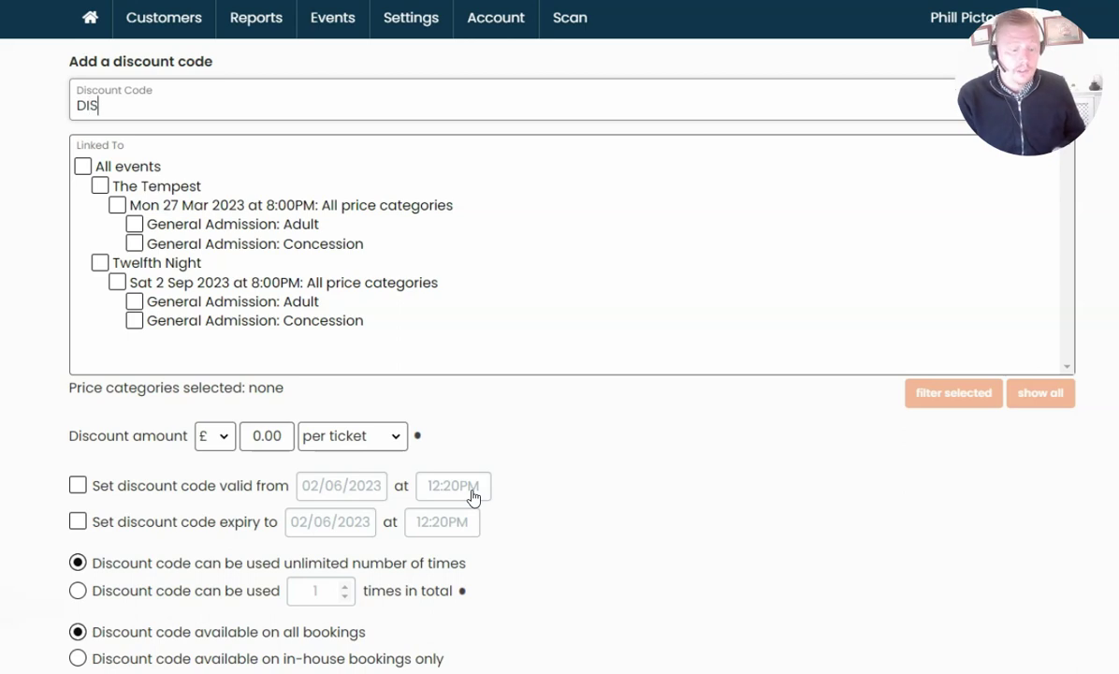
type("COUNT10")
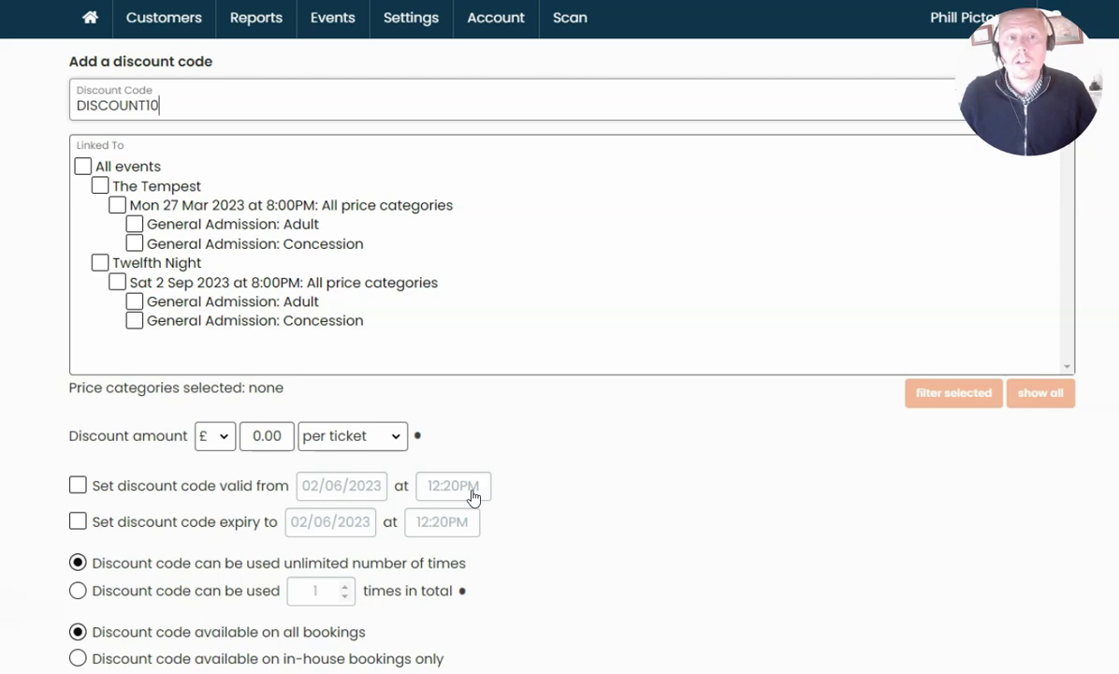
left_click(82, 167)
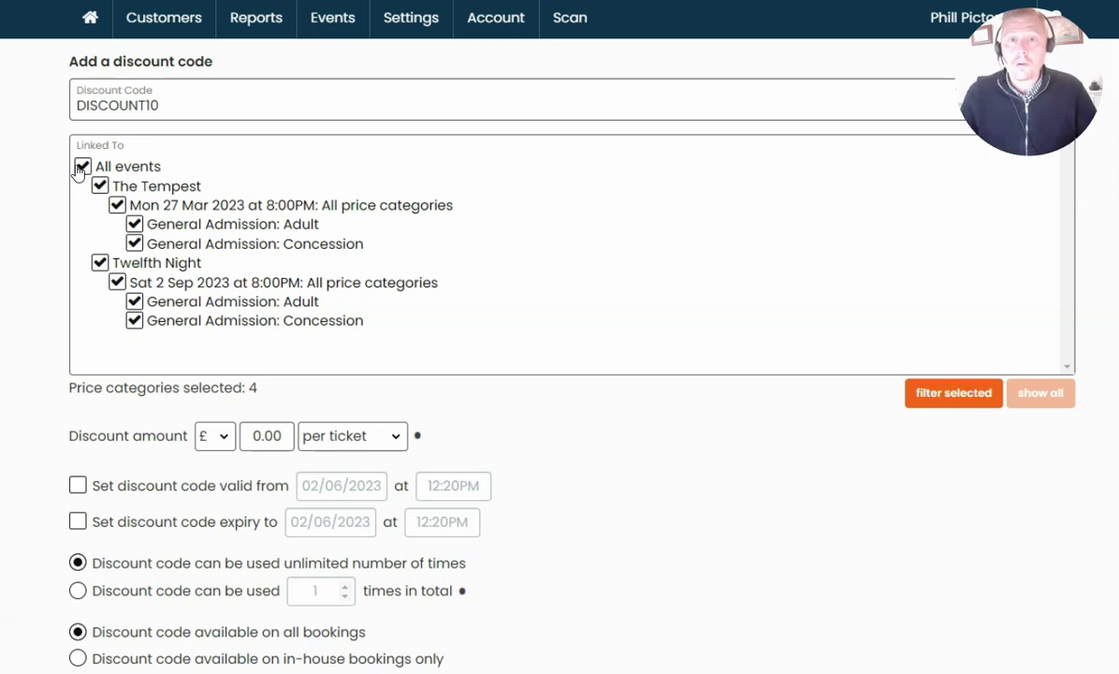
left_click(81, 166)
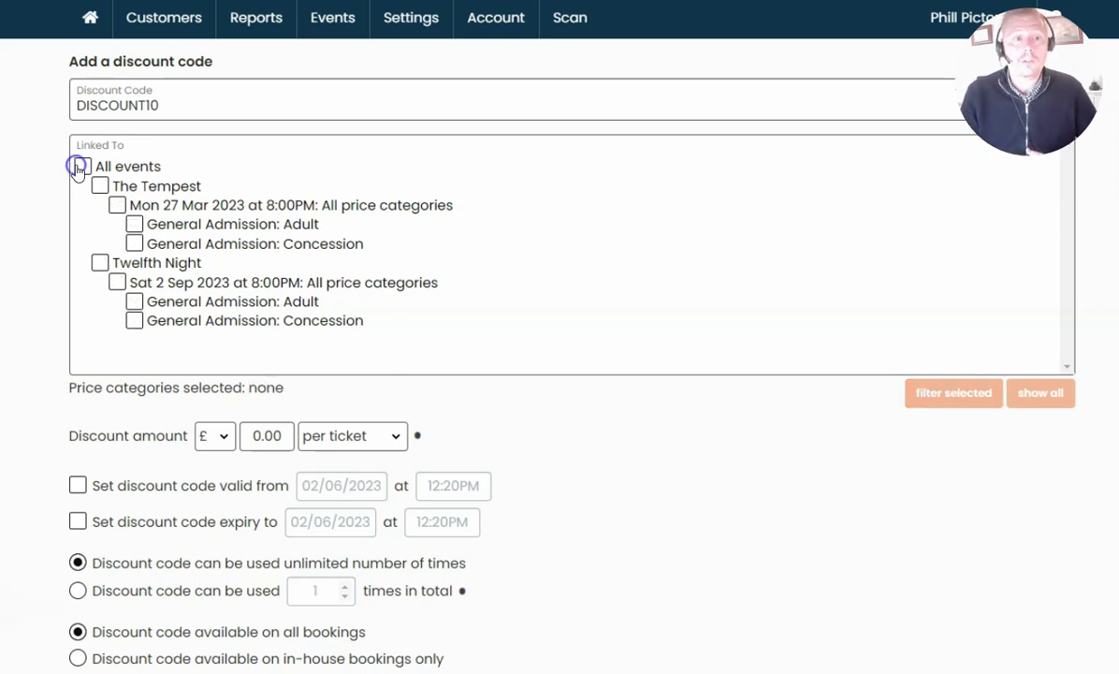
left_click(99, 265)
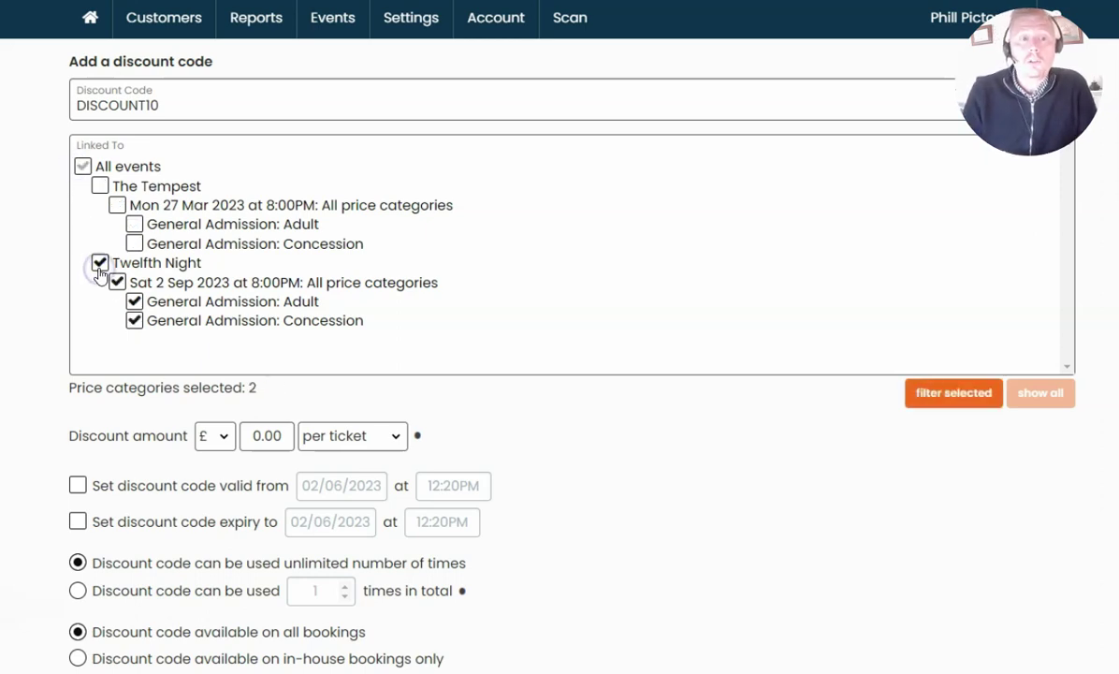
left_click(134, 320)
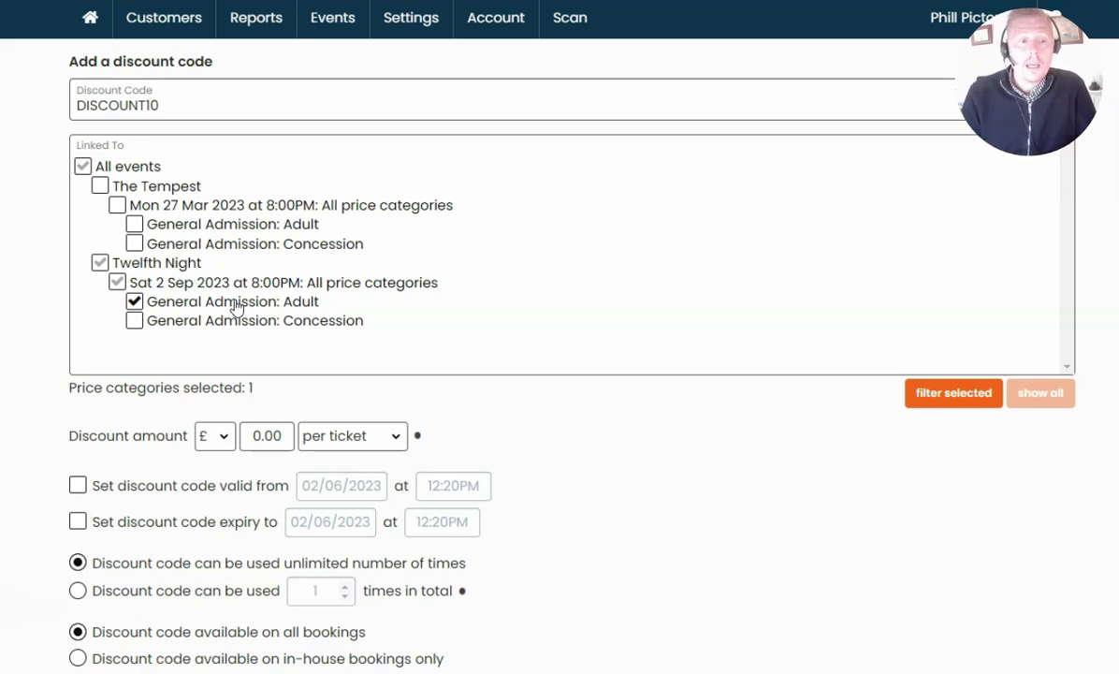
scroll(236, 304, "down", 1)
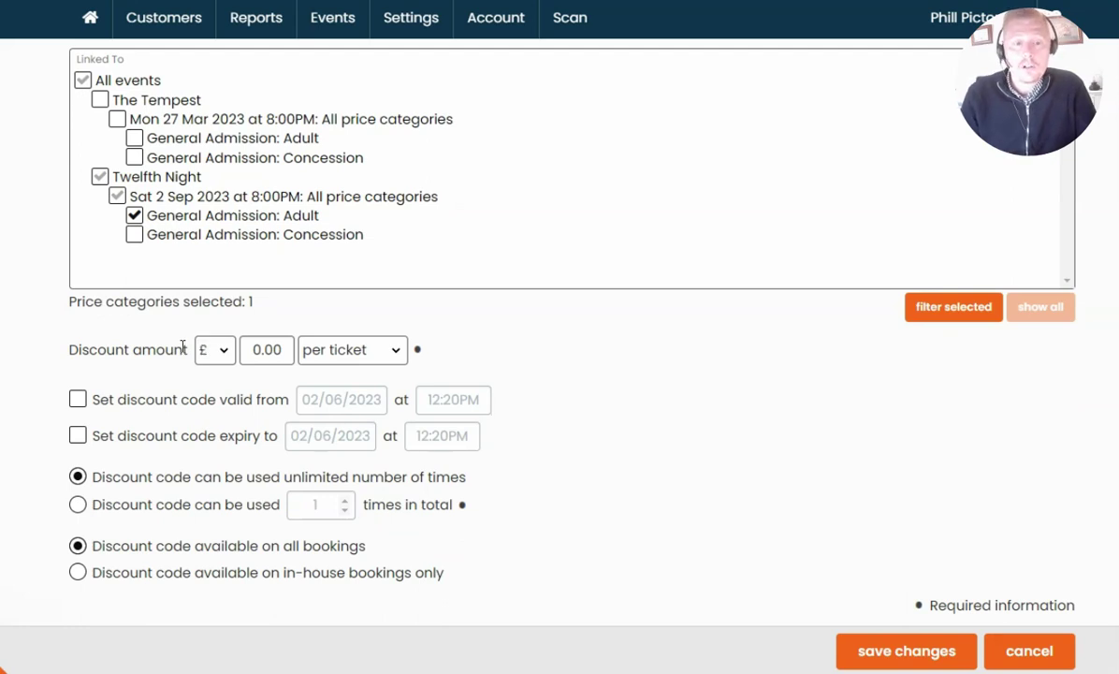
Make DISCOUNT10 a 10% discount applied per ticket.
left_click(341, 360)
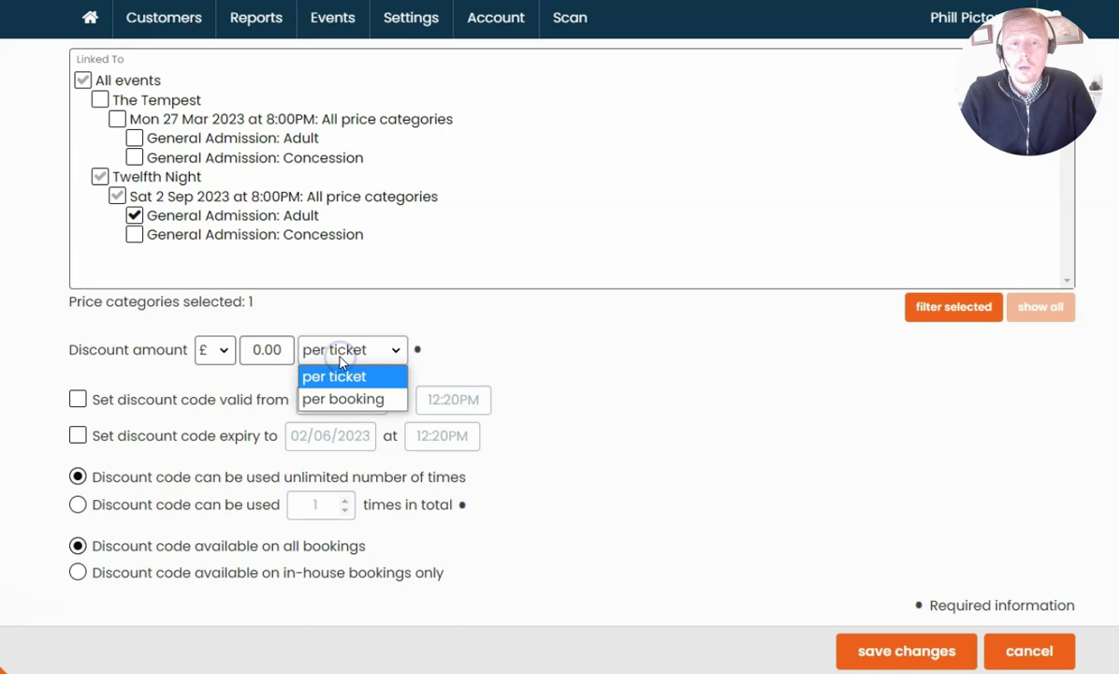
left_click(340, 353)
left_click(215, 350)
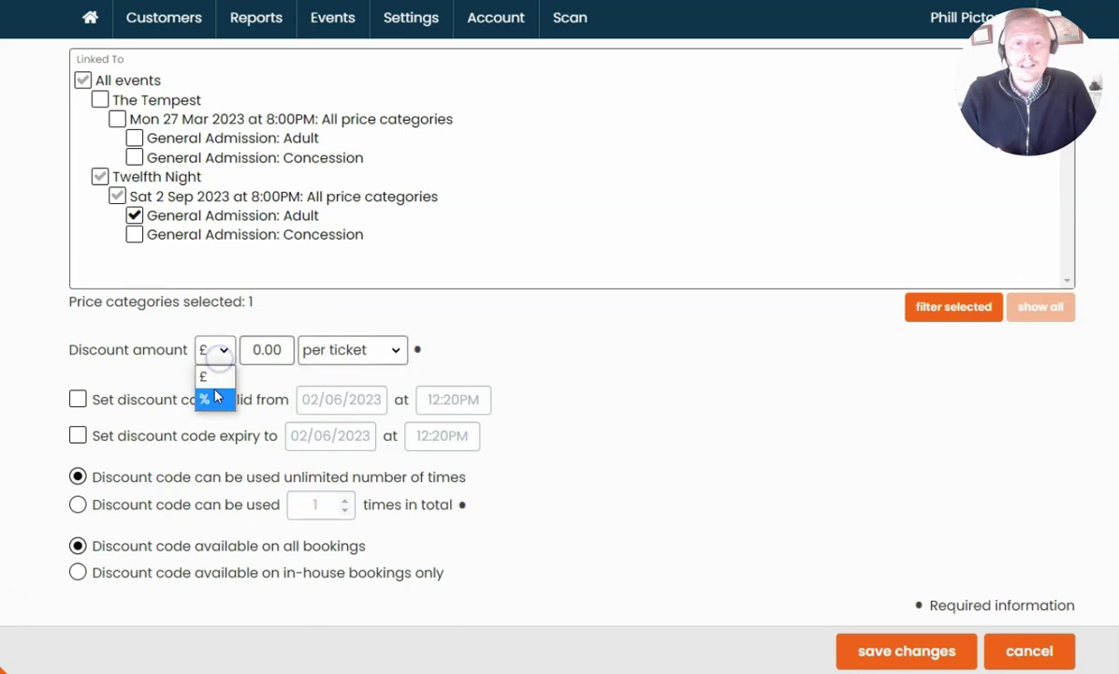
left_click(209, 387)
double_click(227, 348)
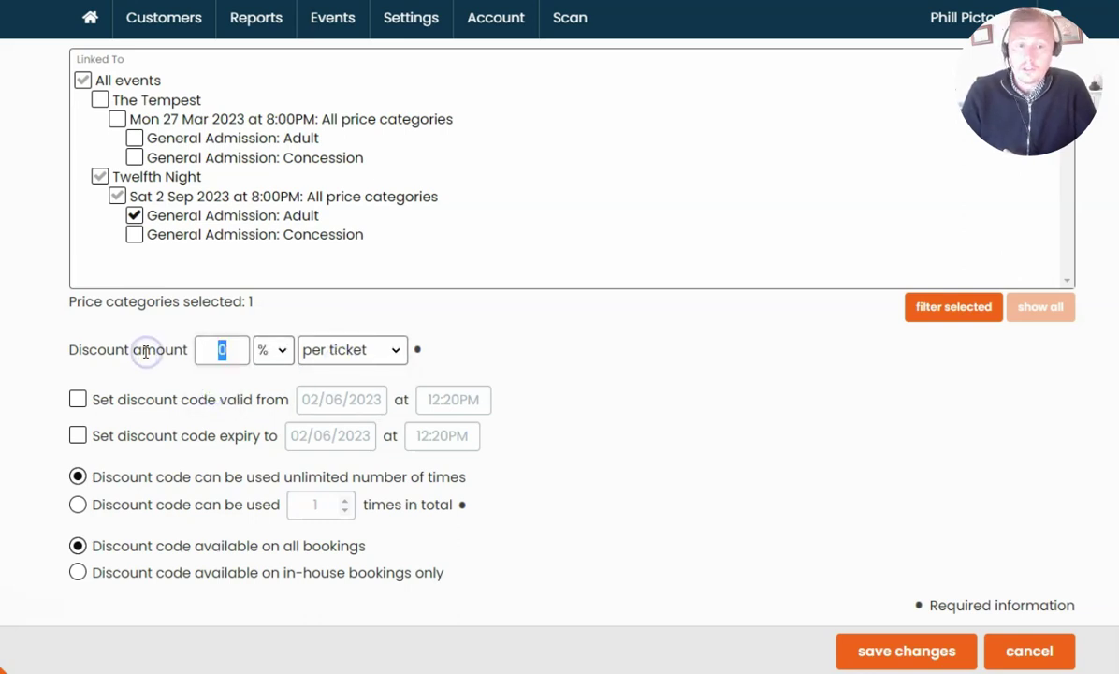
type("10")
left_click(146, 352)
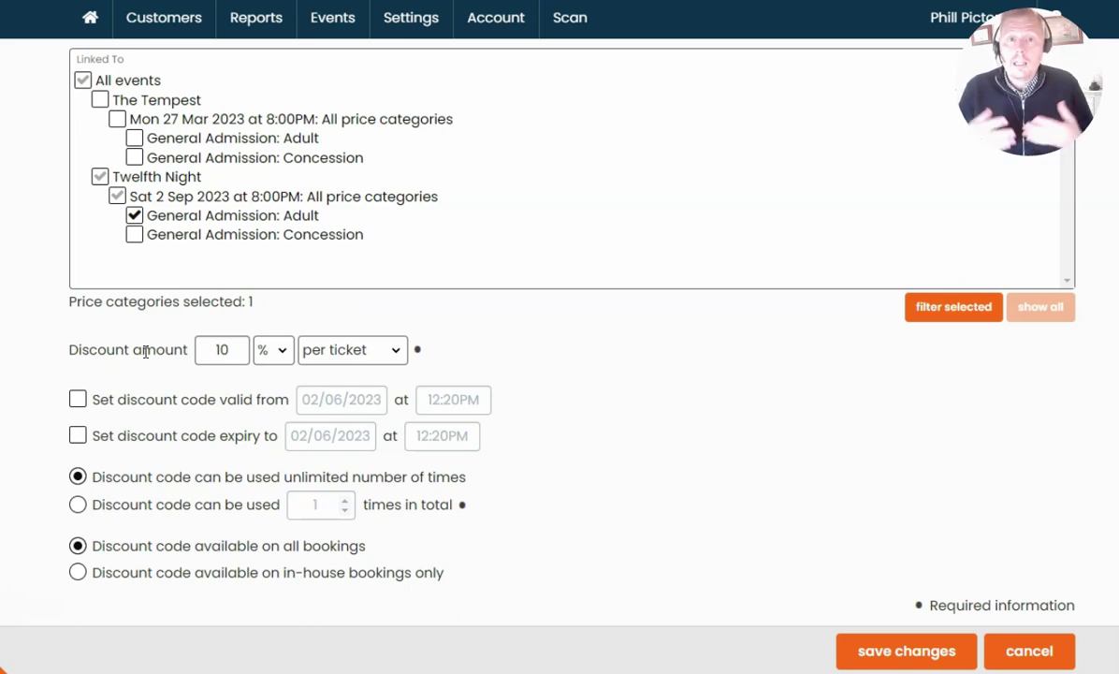
Leave DISCOUNT10 usable an unlimited number of times and save the code.
left_click(78, 504)
type("100")
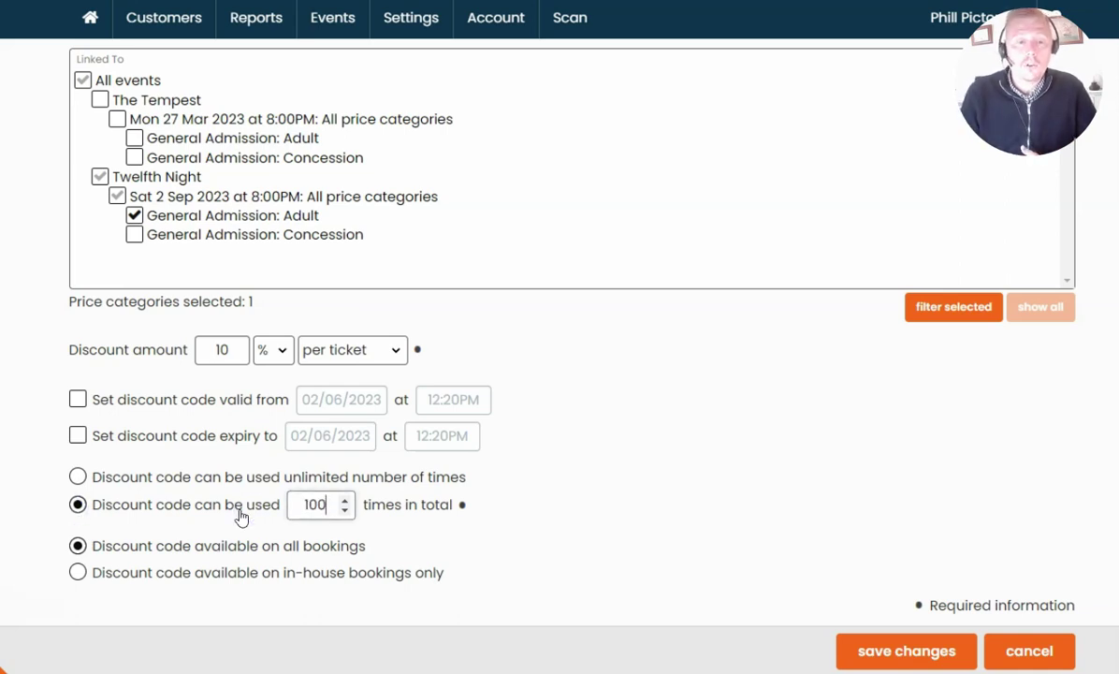
left_click(296, 504)
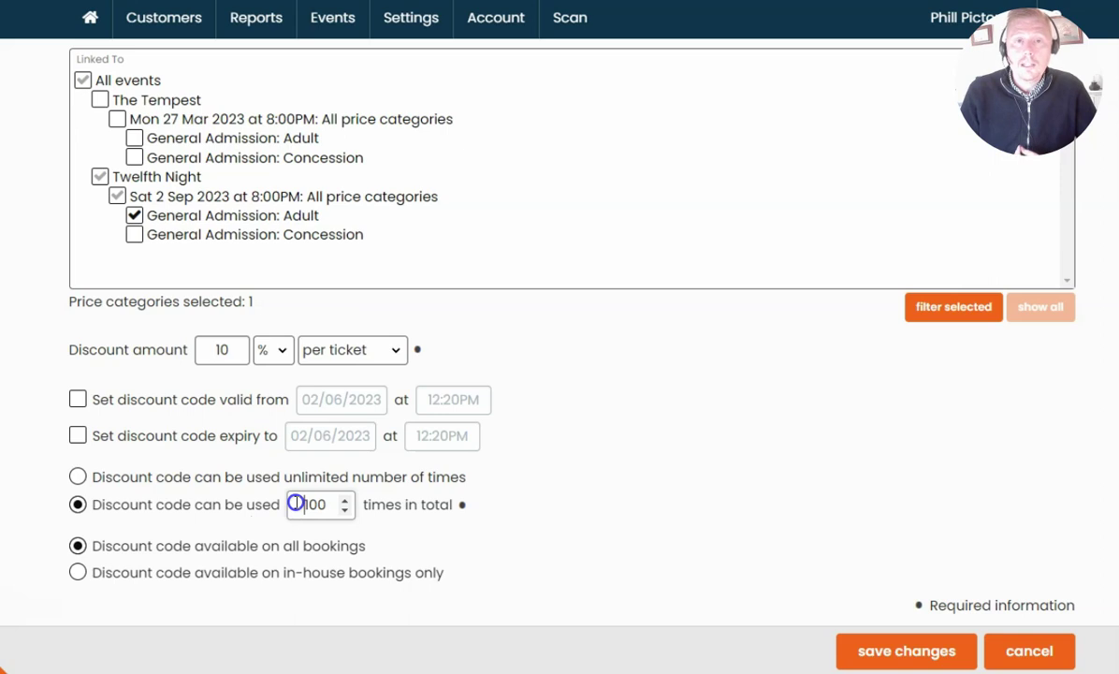
left_click_drag(296, 503, 349, 509)
type("1")
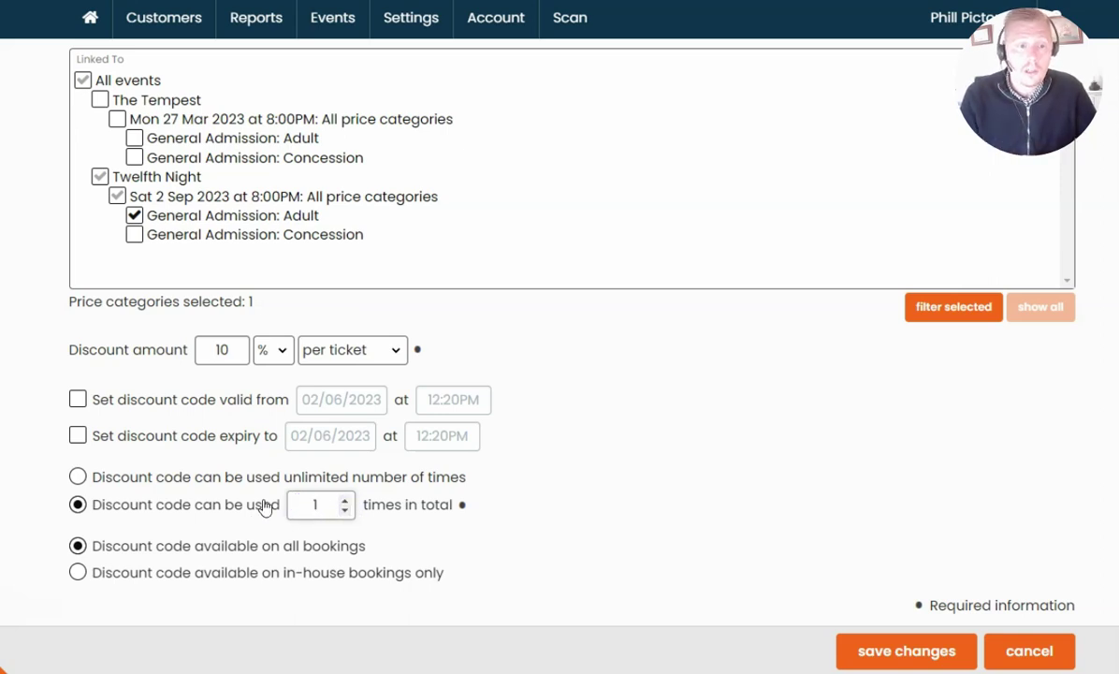
left_click(229, 472)
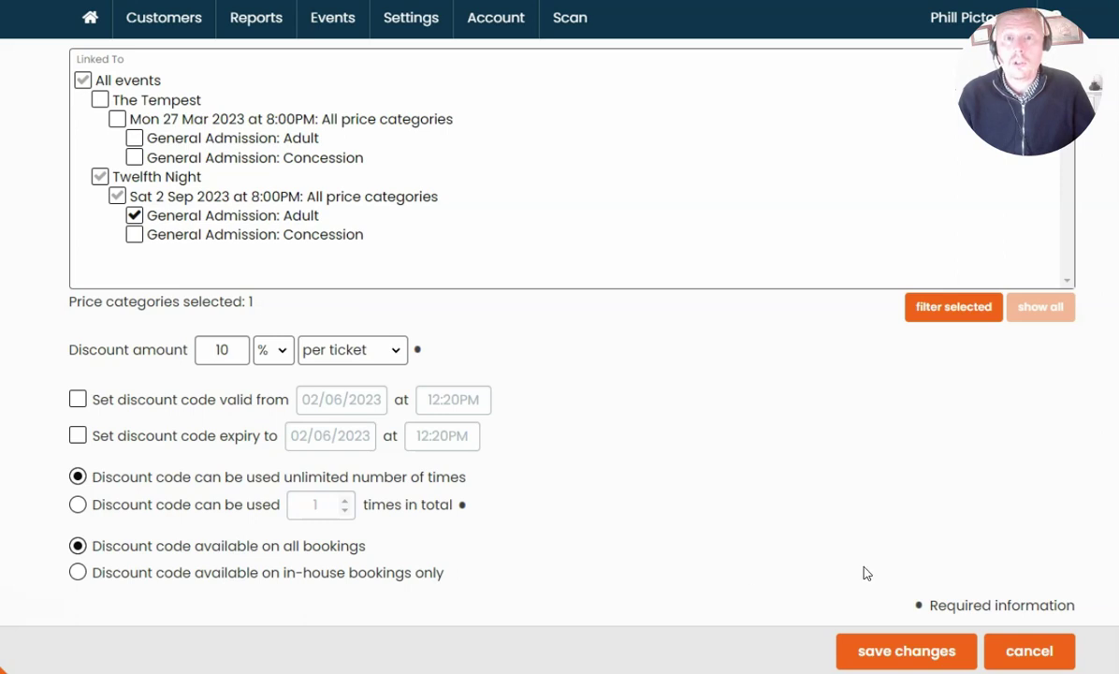
left_click(870, 649)
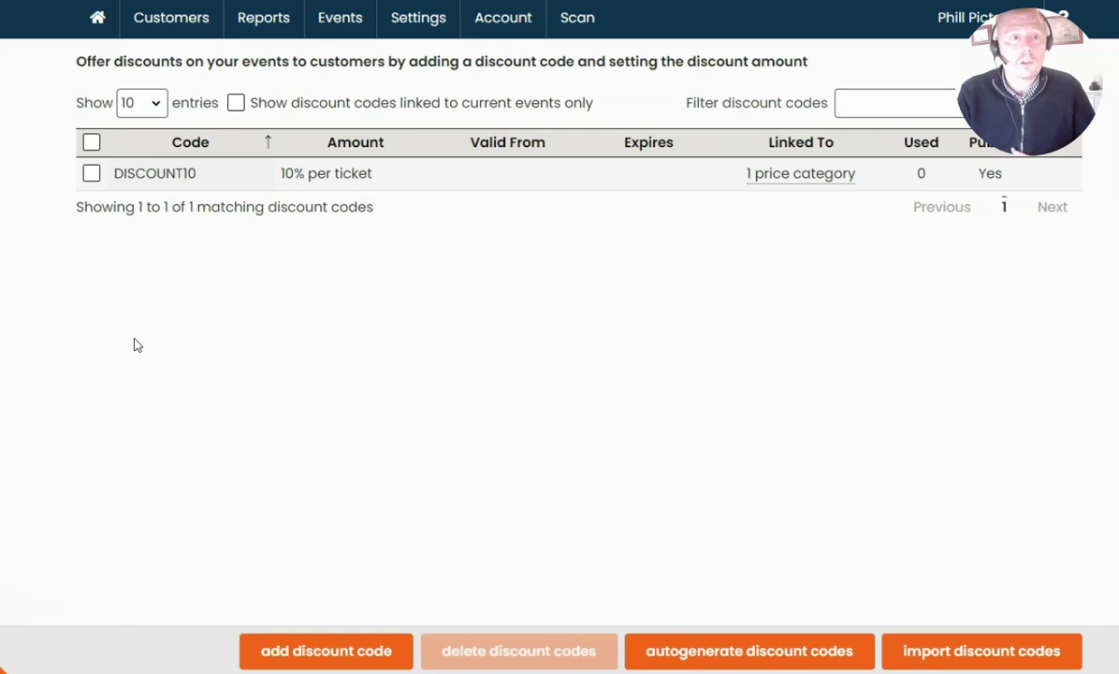
Book 2 Adult tickets for Twelfth Night (£44.00) and continue to payment.
left_click(95, 23)
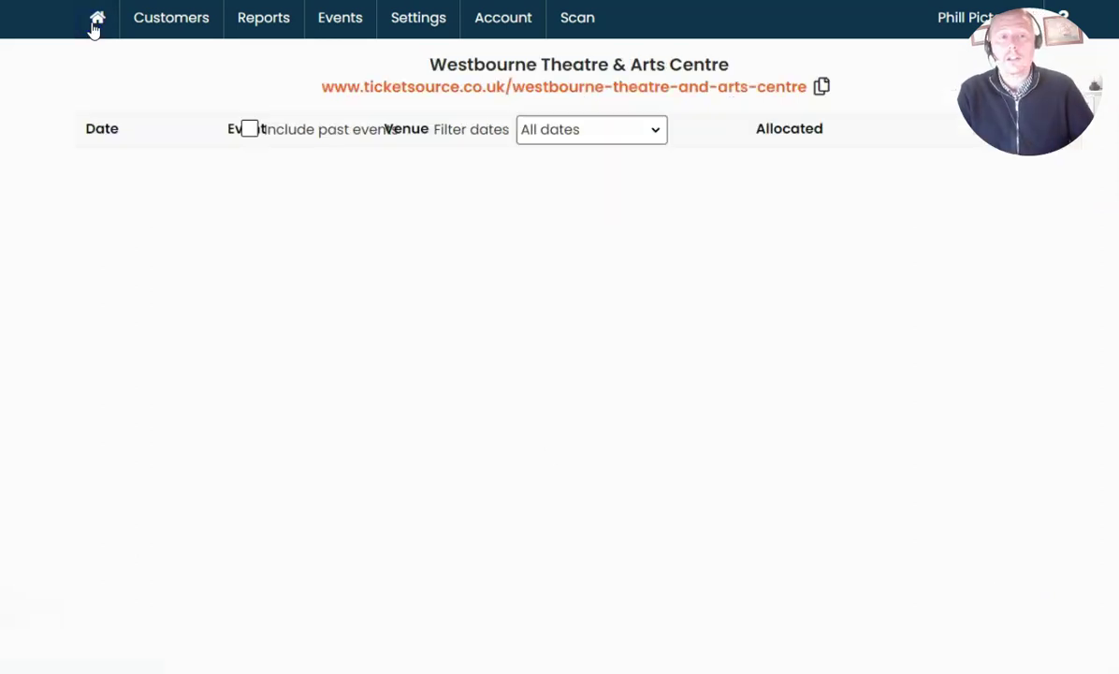
left_click(1029, 217)
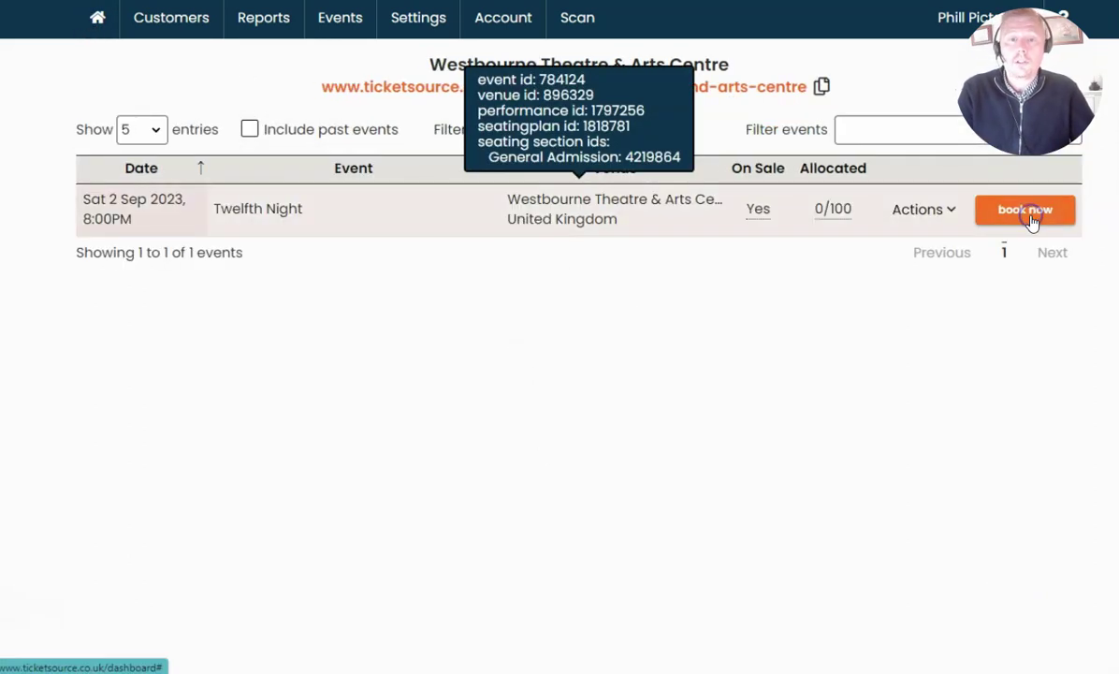
left_click(970, 254)
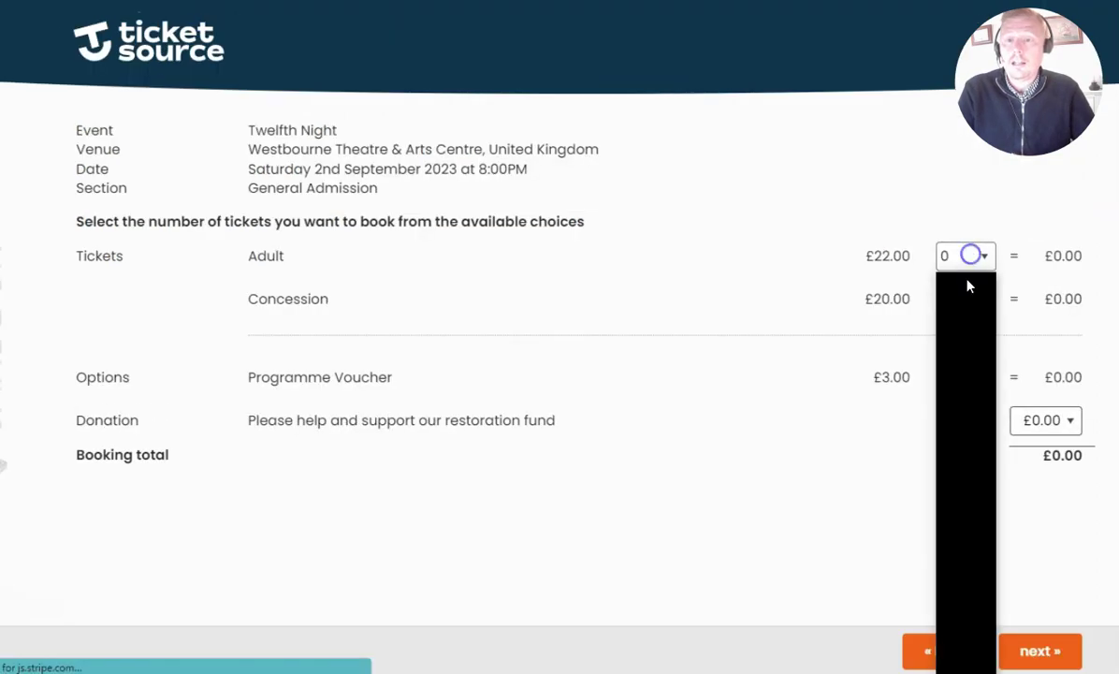
left_click(956, 323)
left_click(1054, 654)
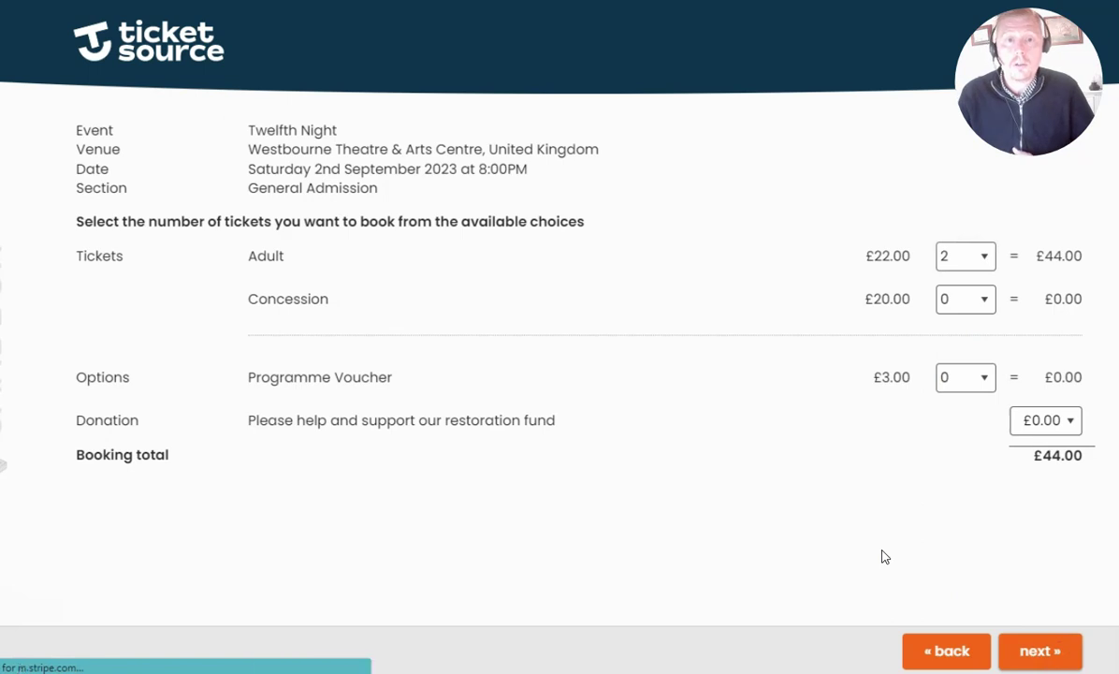
Apply code DISCOUNT10 to the booking, reducing the total by £4.40 to £39.60.
left_click(296, 254)
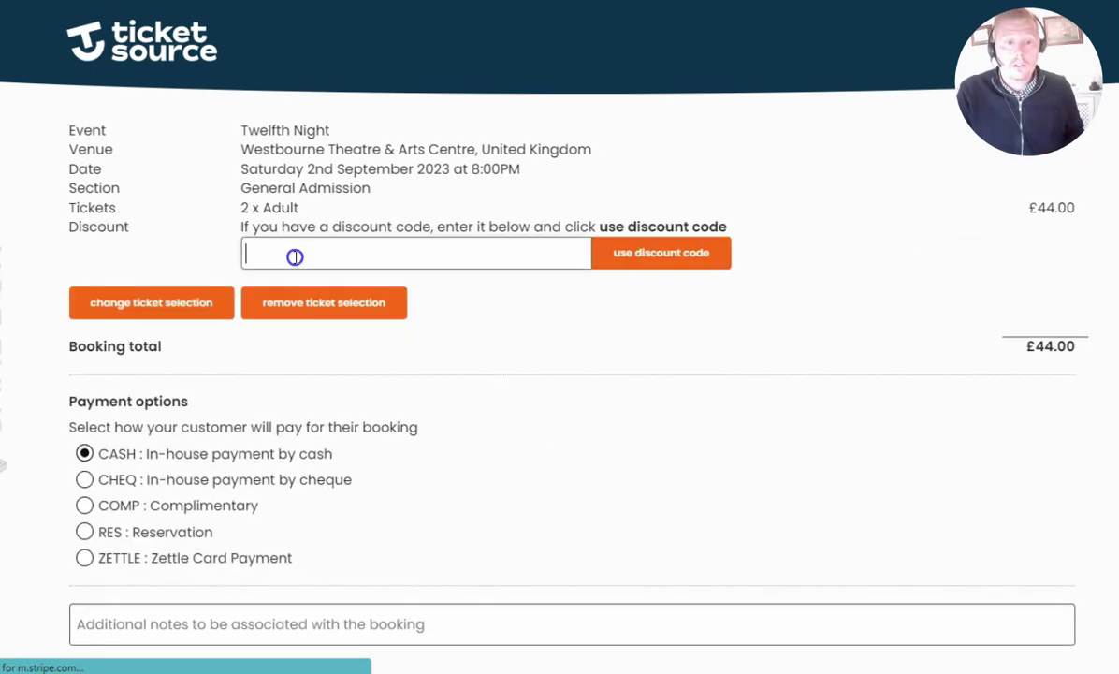
type("DISCOUNT90")
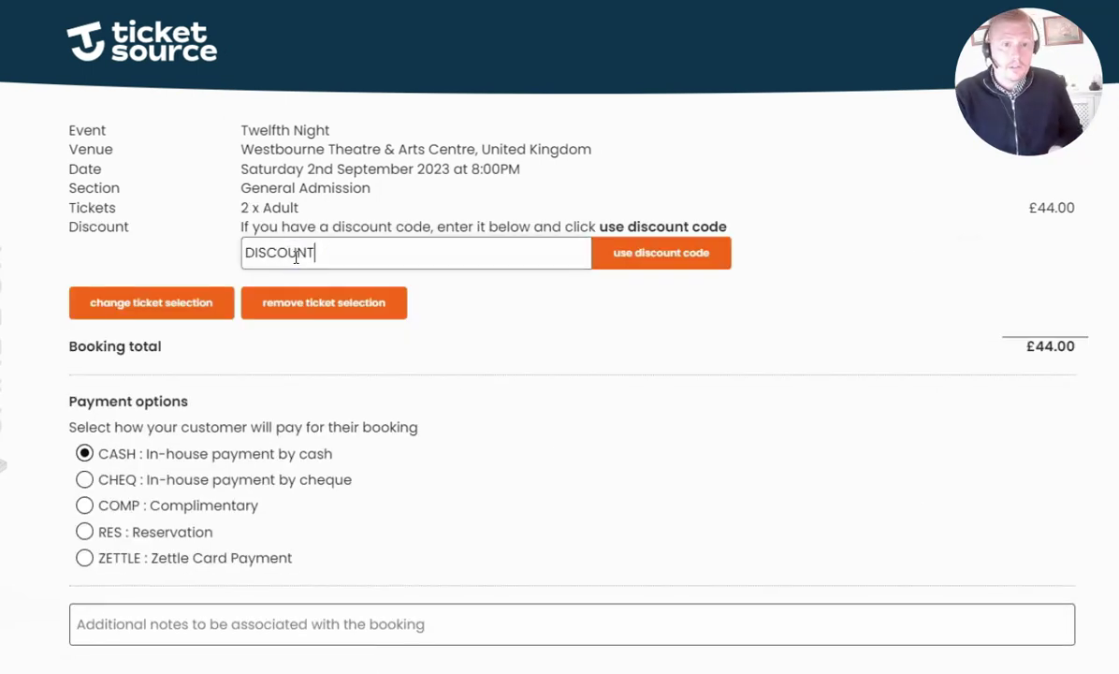
key("BackSpace")
key("BackSpace")
type("10")
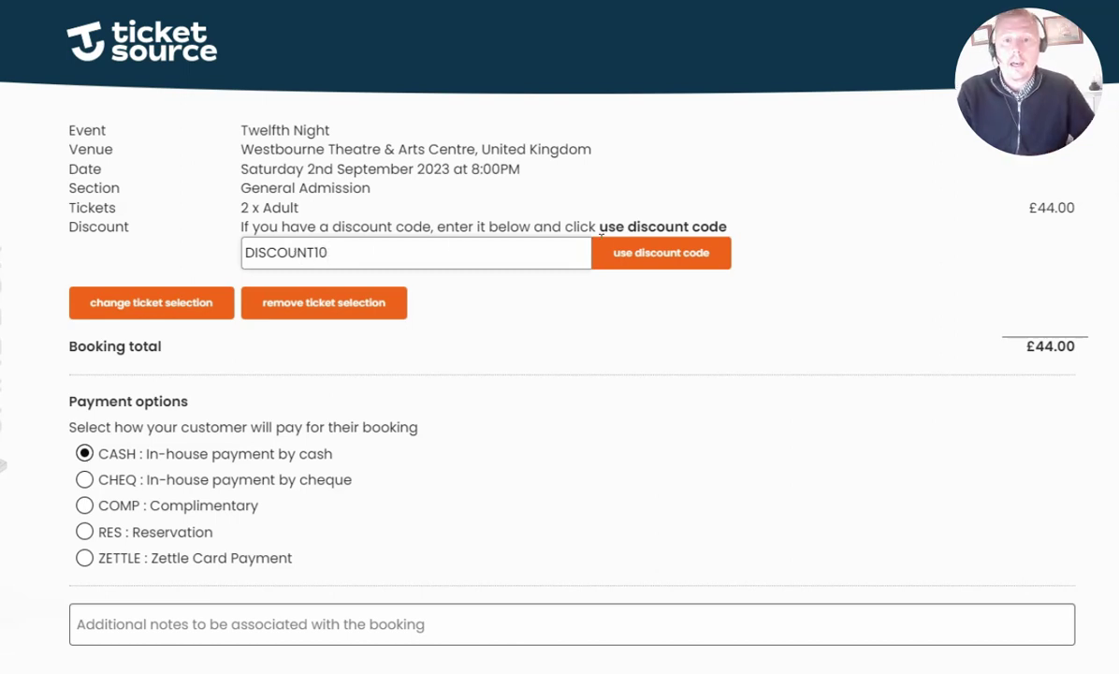
left_click(646, 246)
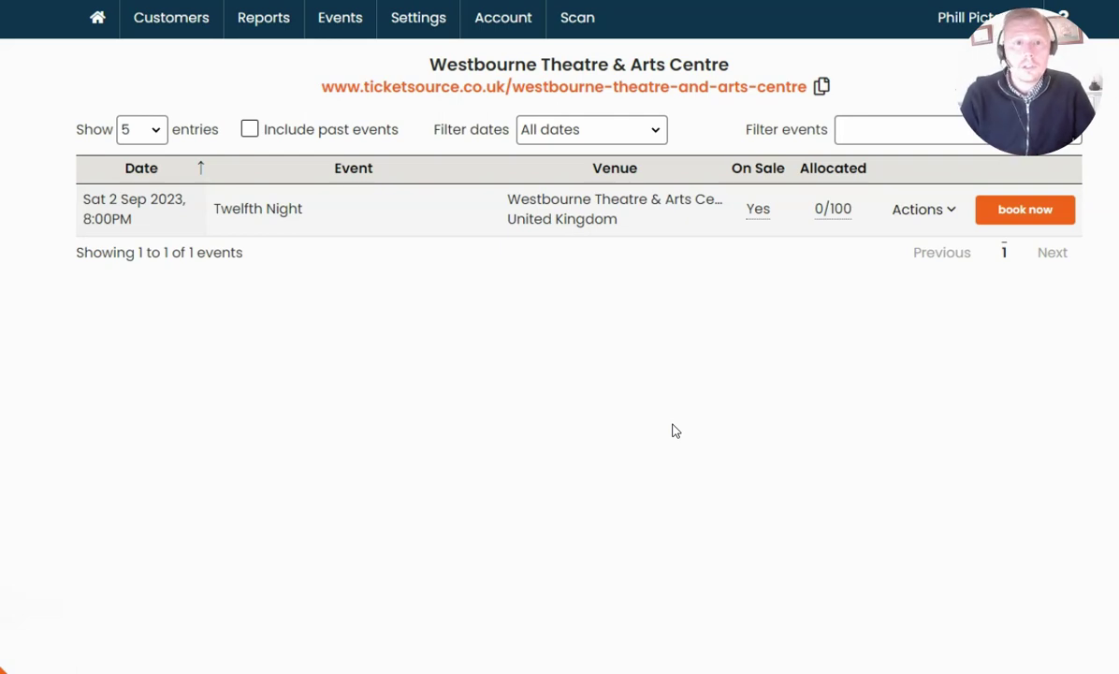
left_click(434, 19)
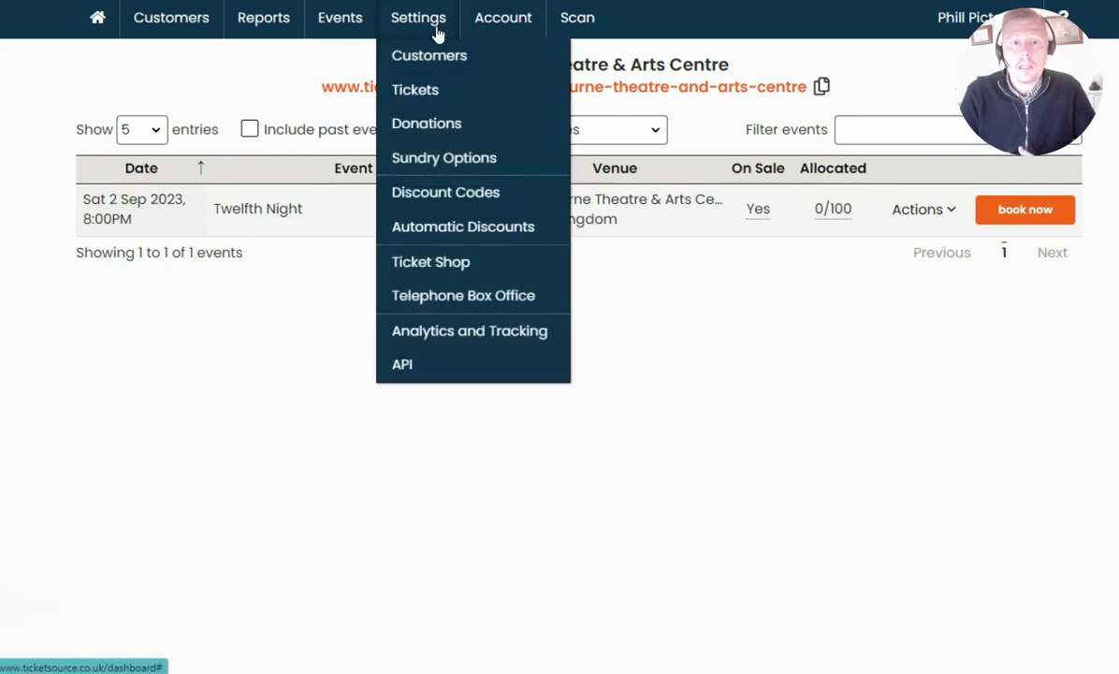
Go to Discount Codes settings and open the autogenerate discount codes form.
left_click(436, 192)
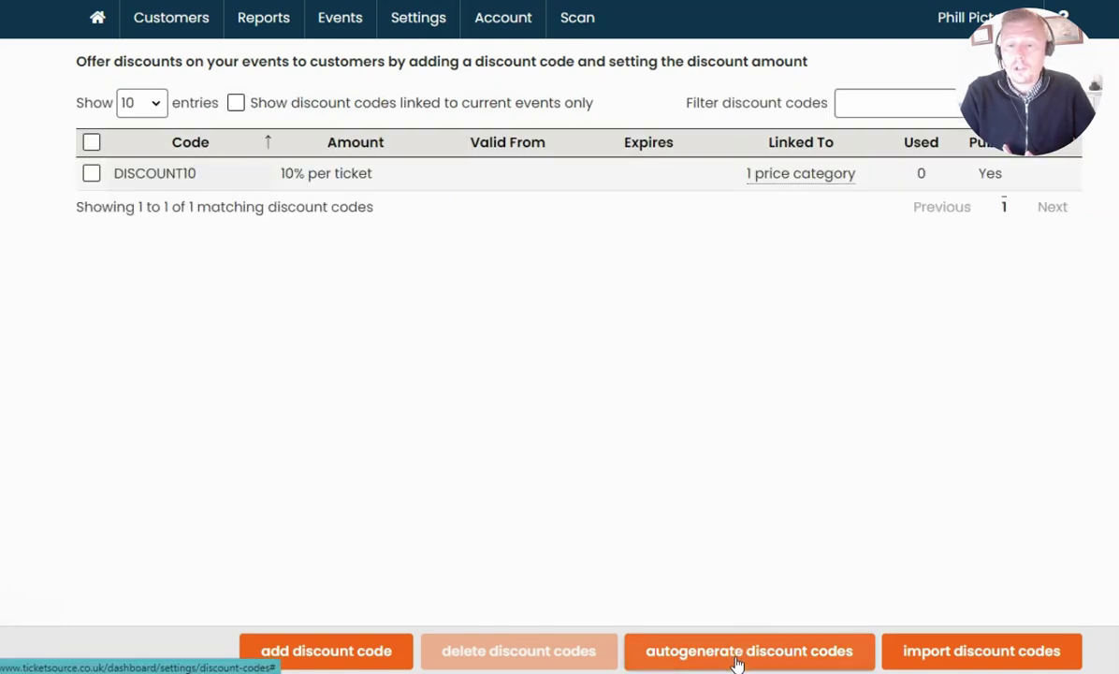
left_click(788, 662)
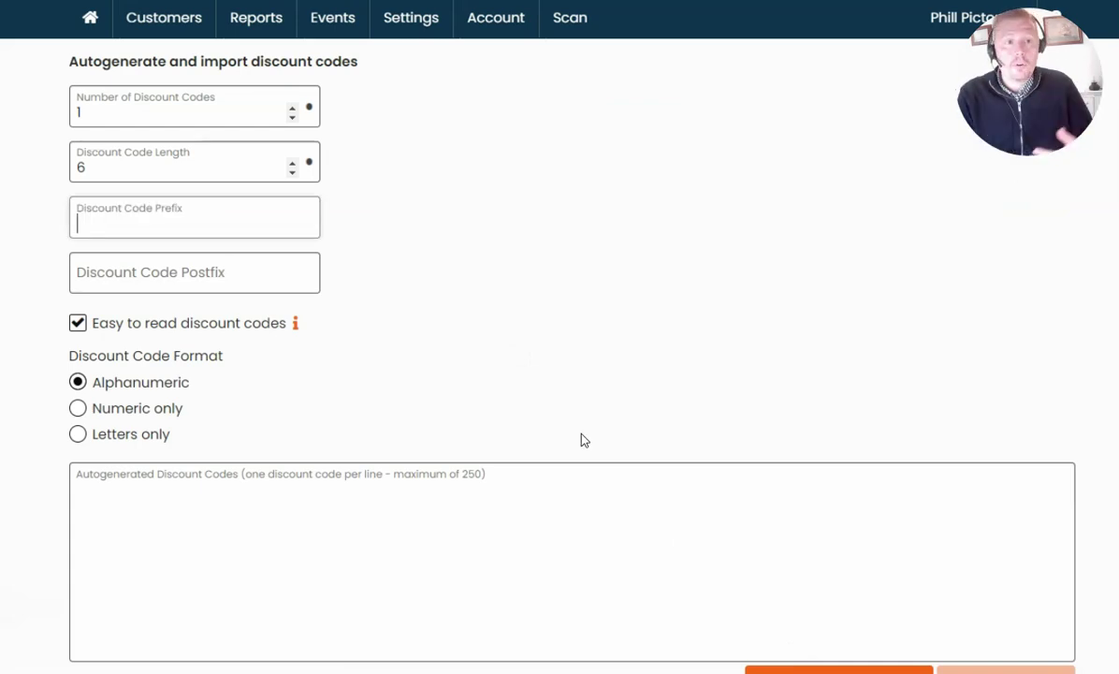
Autogenerate 10 easy-to-read 6-character alphanumeric discount codes.
left_click(101, 111)
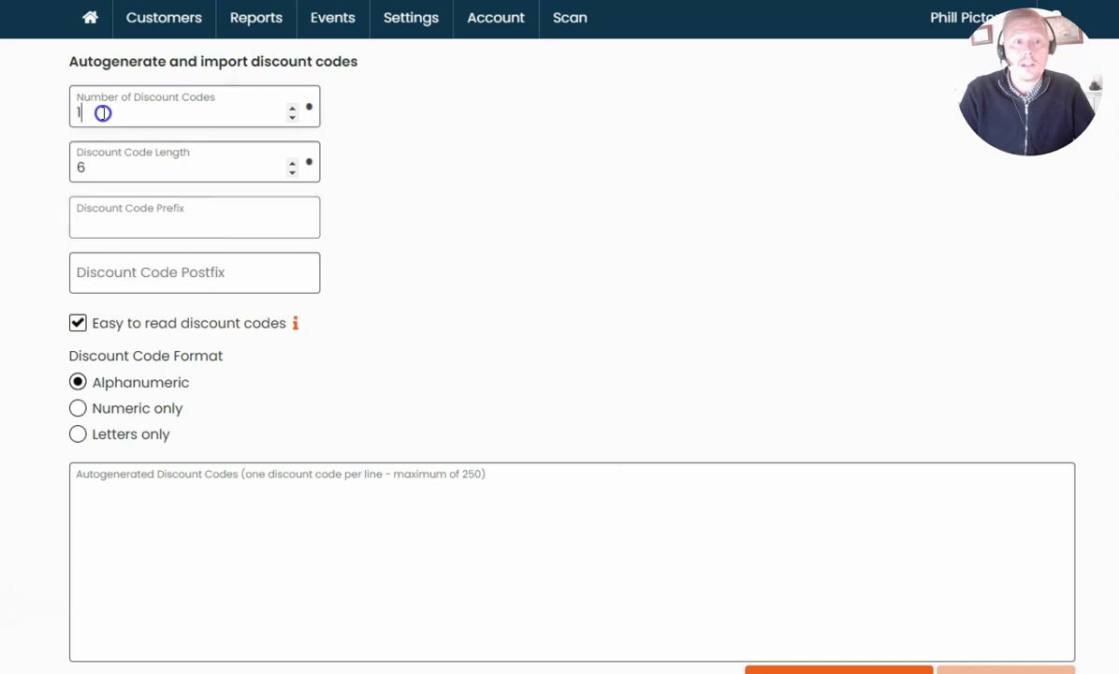
type("0")
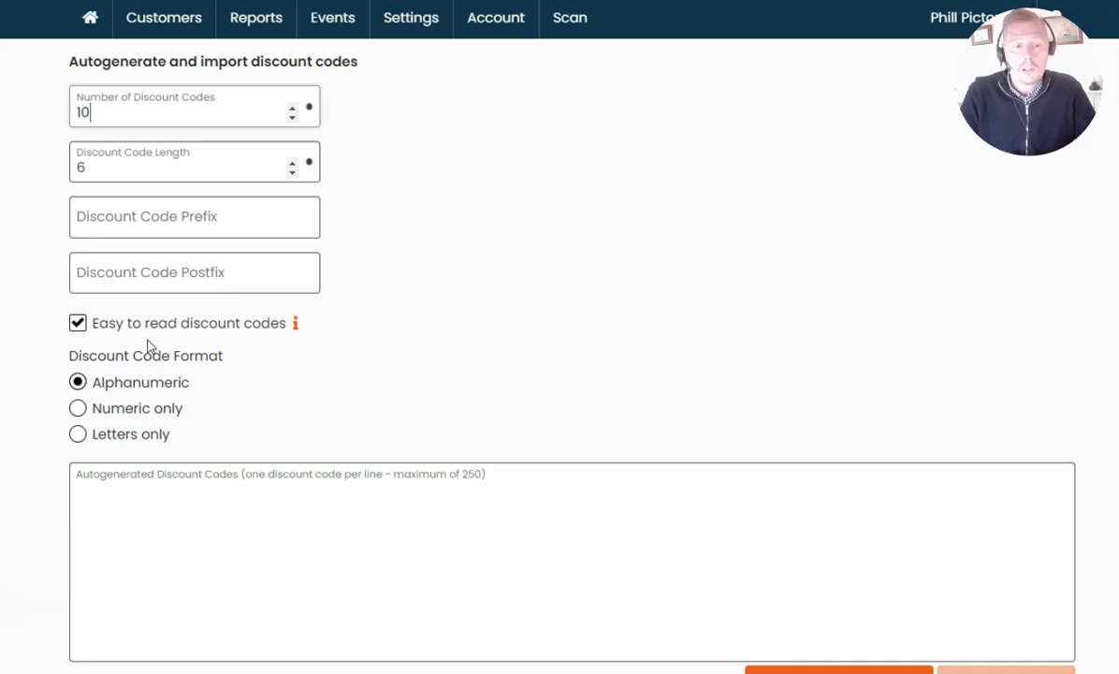
mouse_move(296, 330)
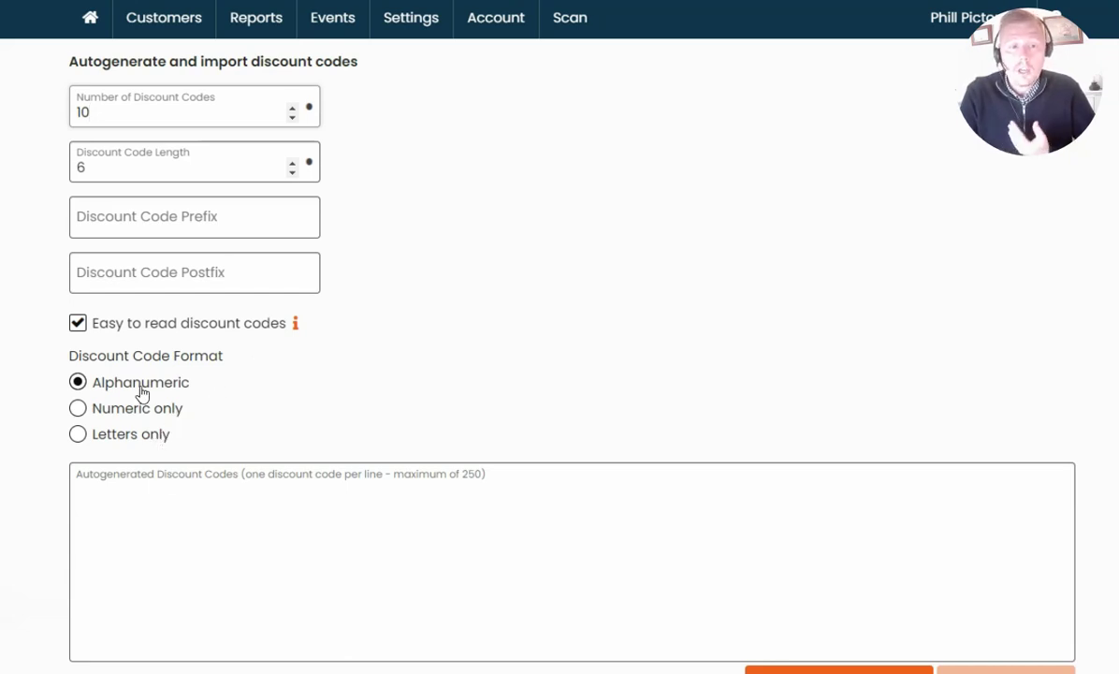
scroll(155, 386, "down", 1)
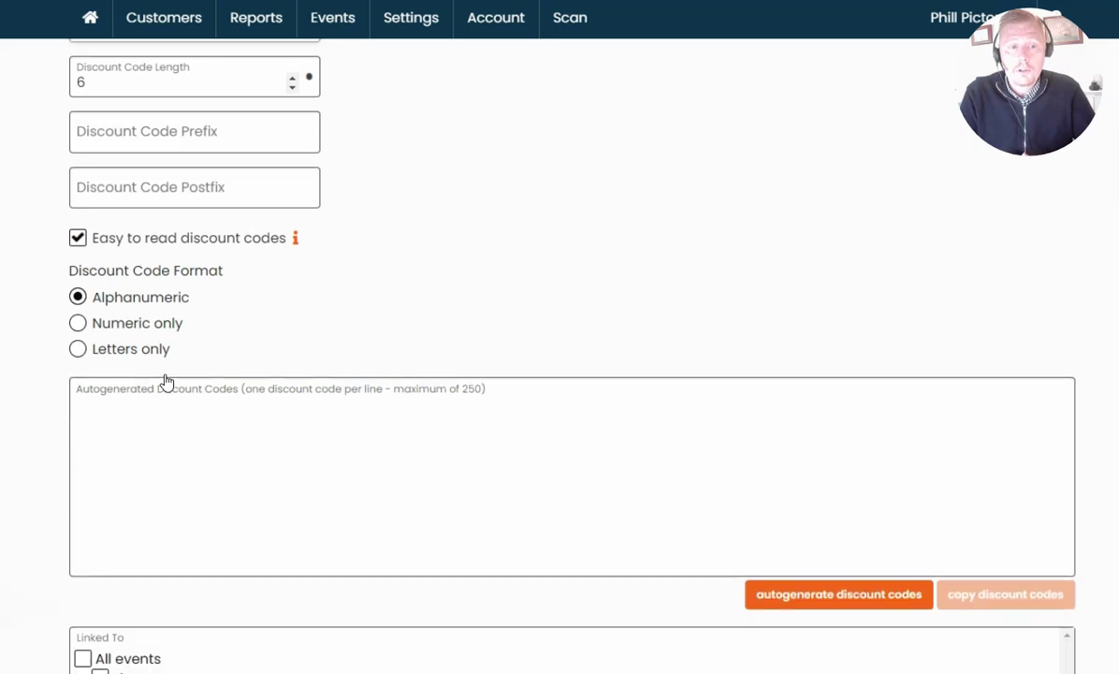
left_click(861, 596)
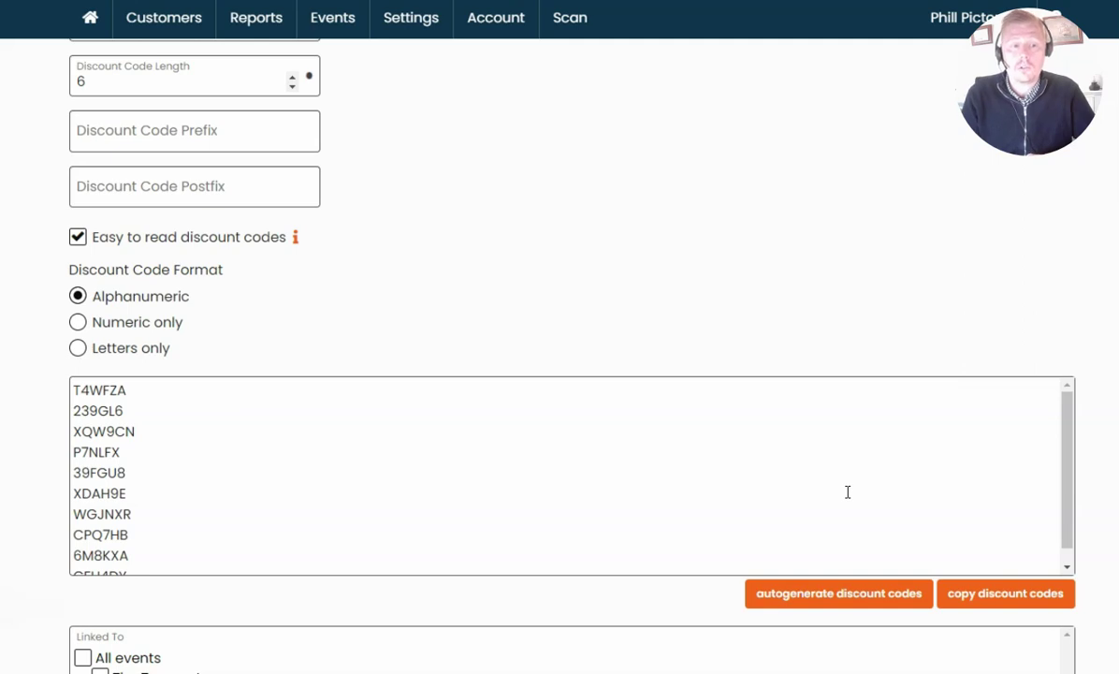
scroll(497, 407, "down", 1)
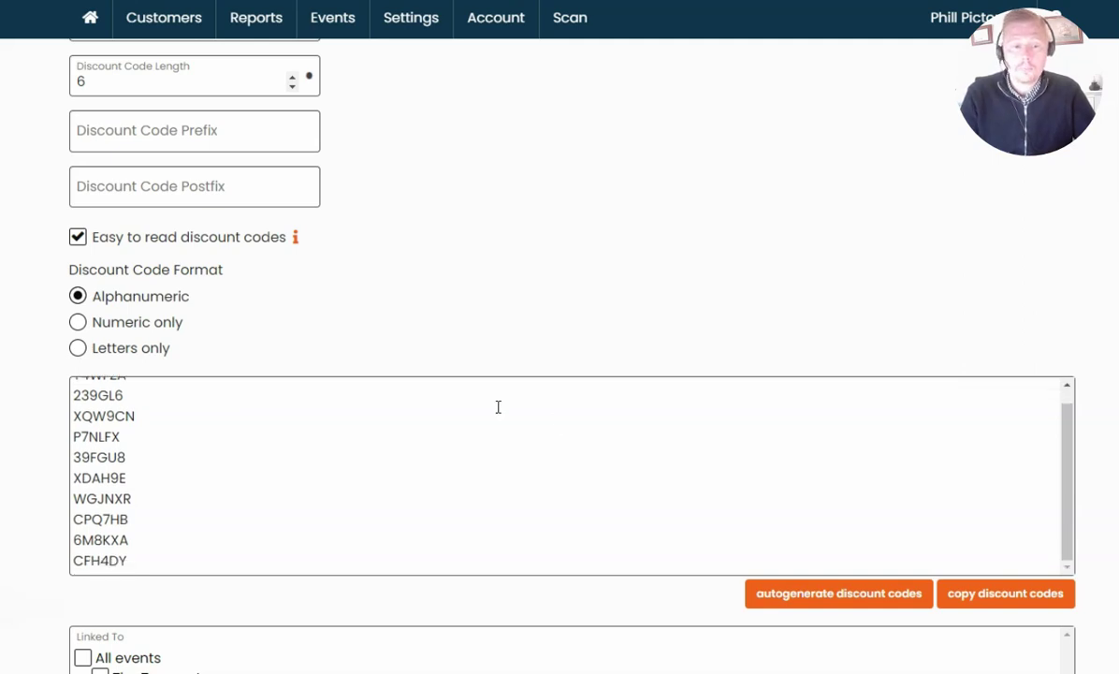
scroll(474, 420, "down", 5)
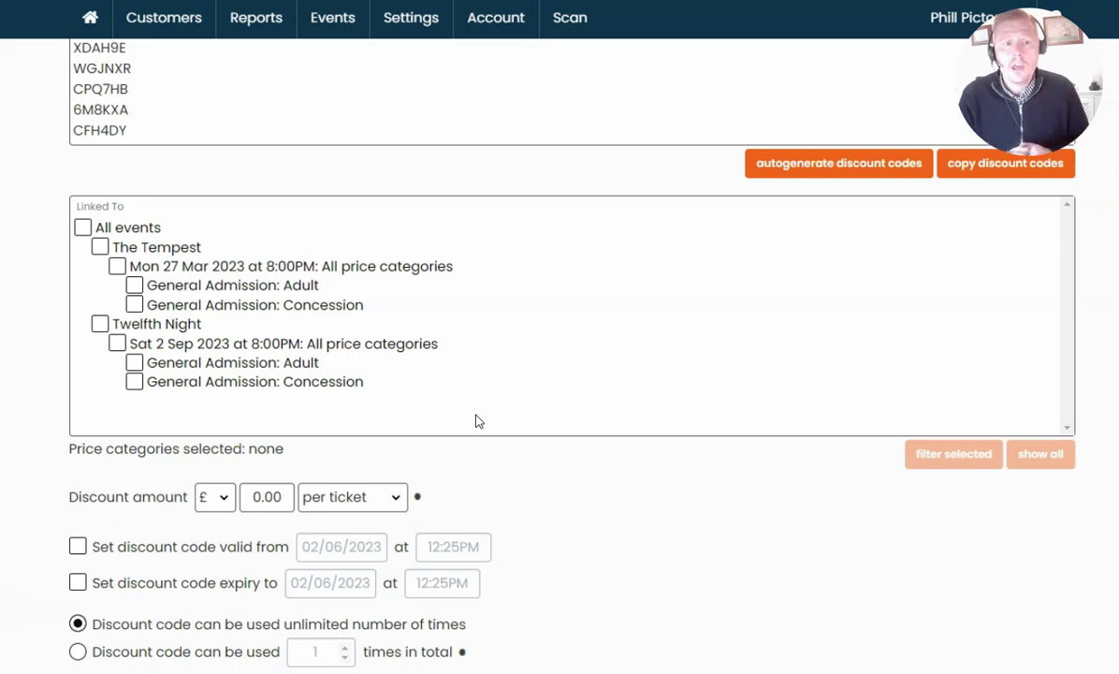
Set the ten codes to all events, £1.00 per ticket, single use, and import them.
left_click(83, 228)
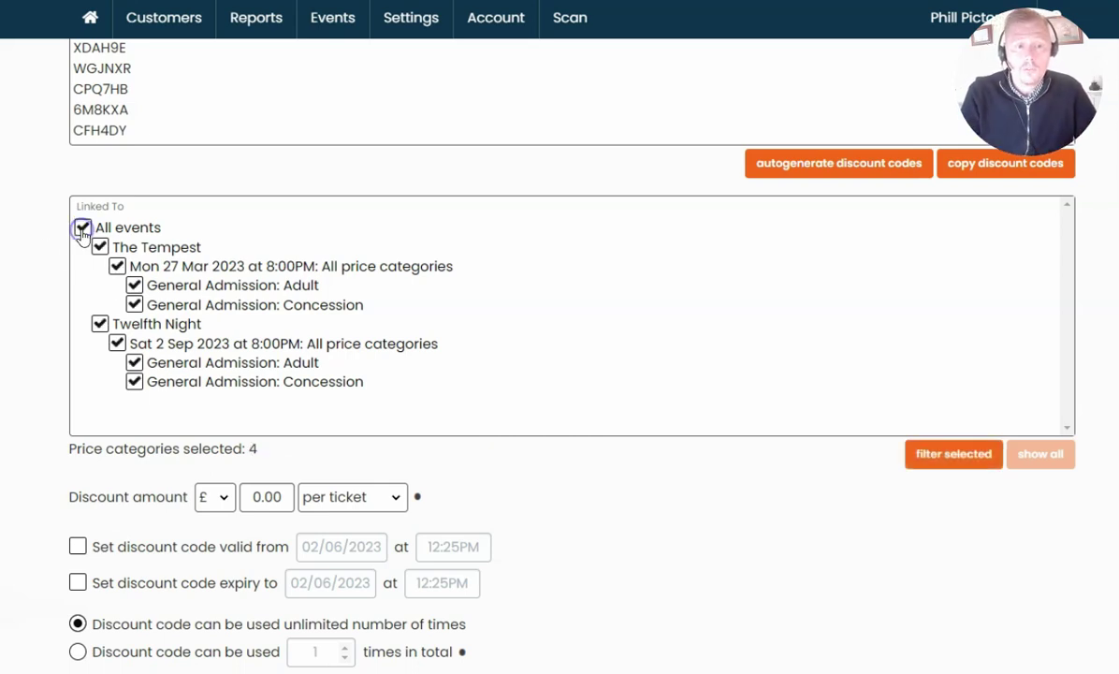
scroll(418, 360, "down", 2)
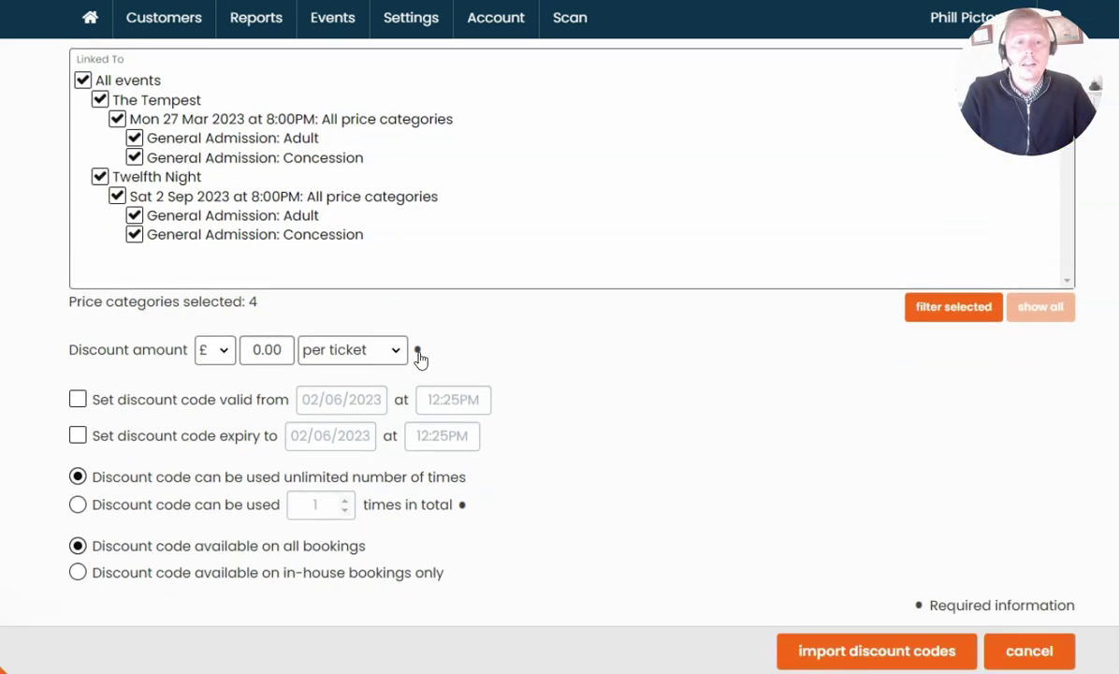
left_click(222, 356)
left_click(250, 349)
left_click_drag(253, 349, 356, 350)
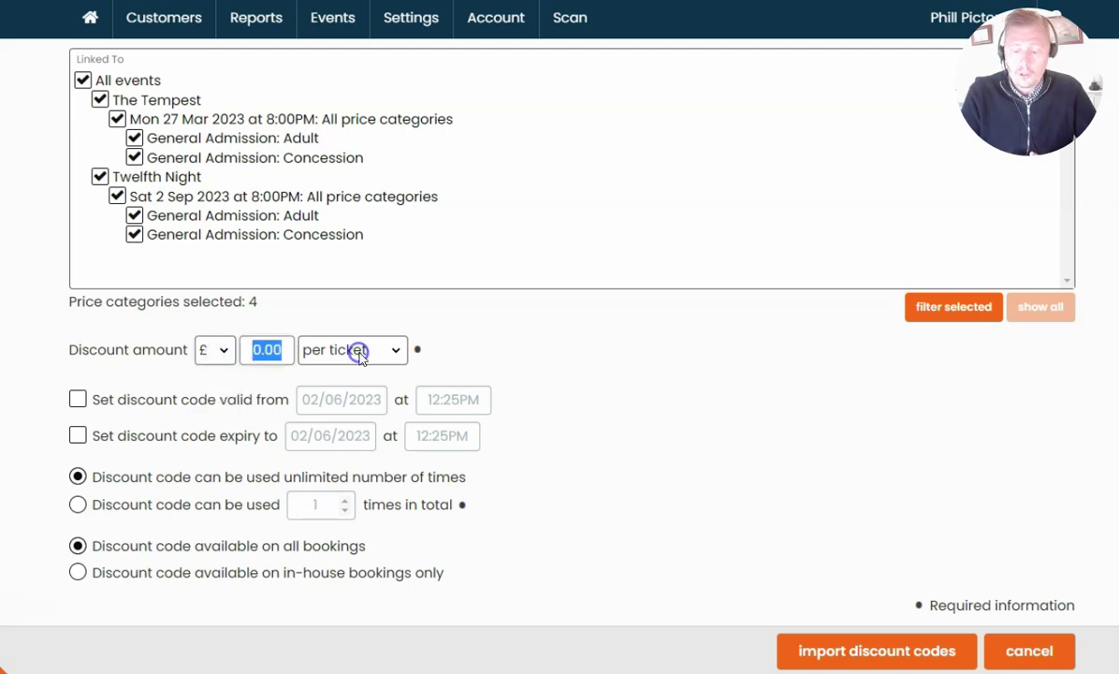
type("1")
left_click(468, 355)
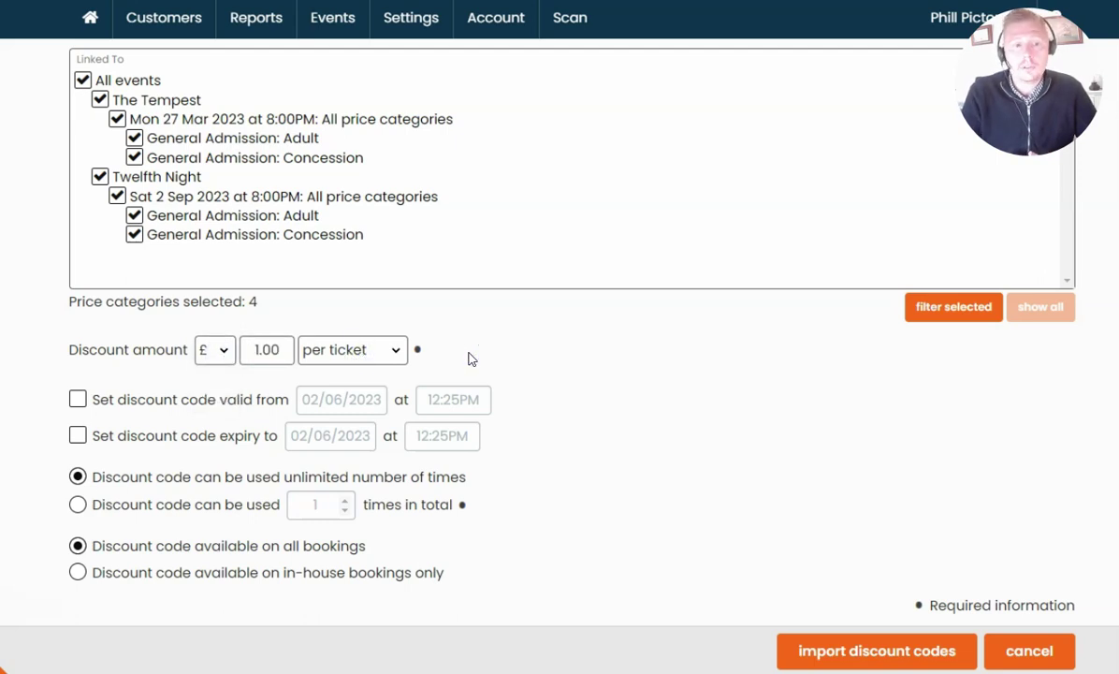
left_click(176, 510)
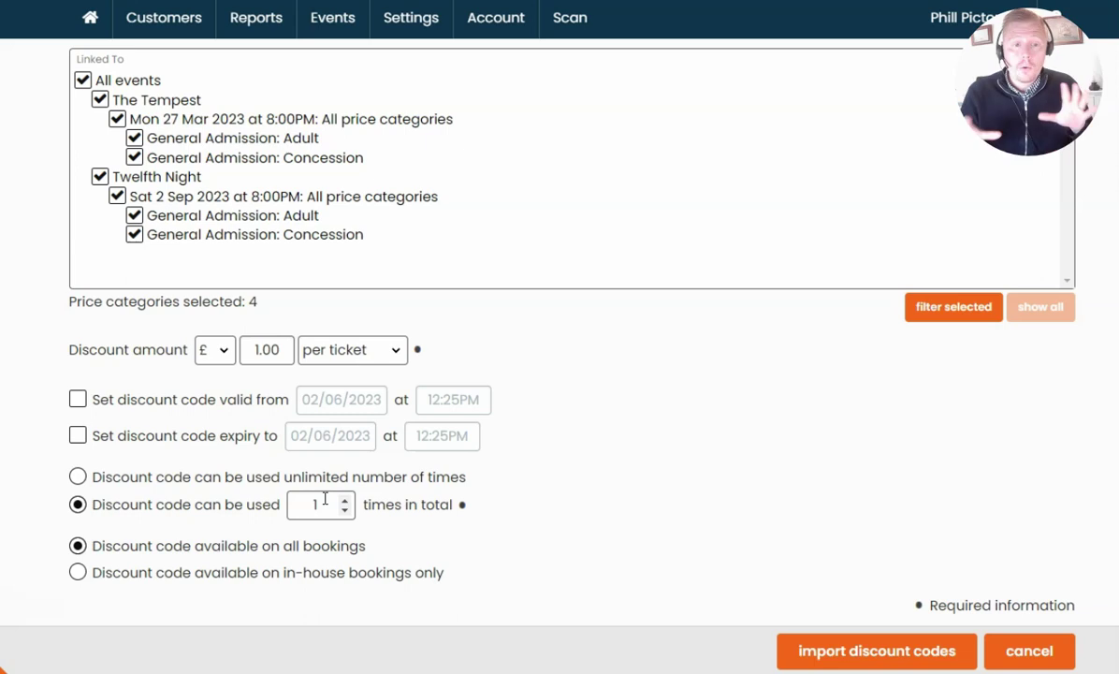
left_click(854, 655)
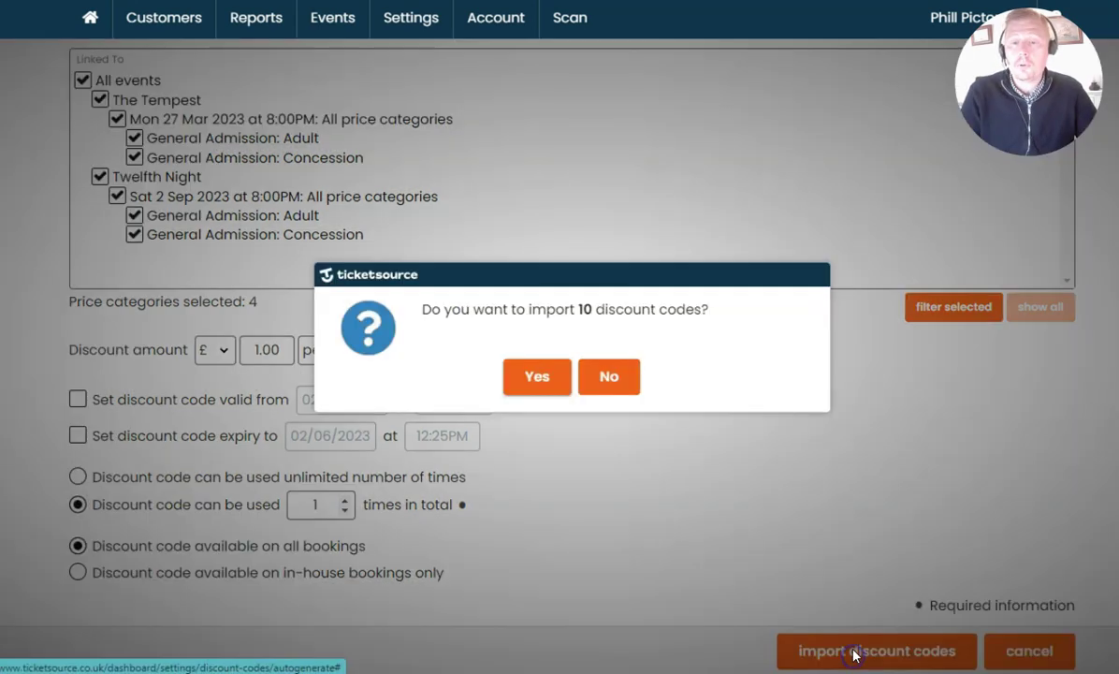
Confirm importing the 10 codes and open a blank import discount codes form.
left_click(537, 377)
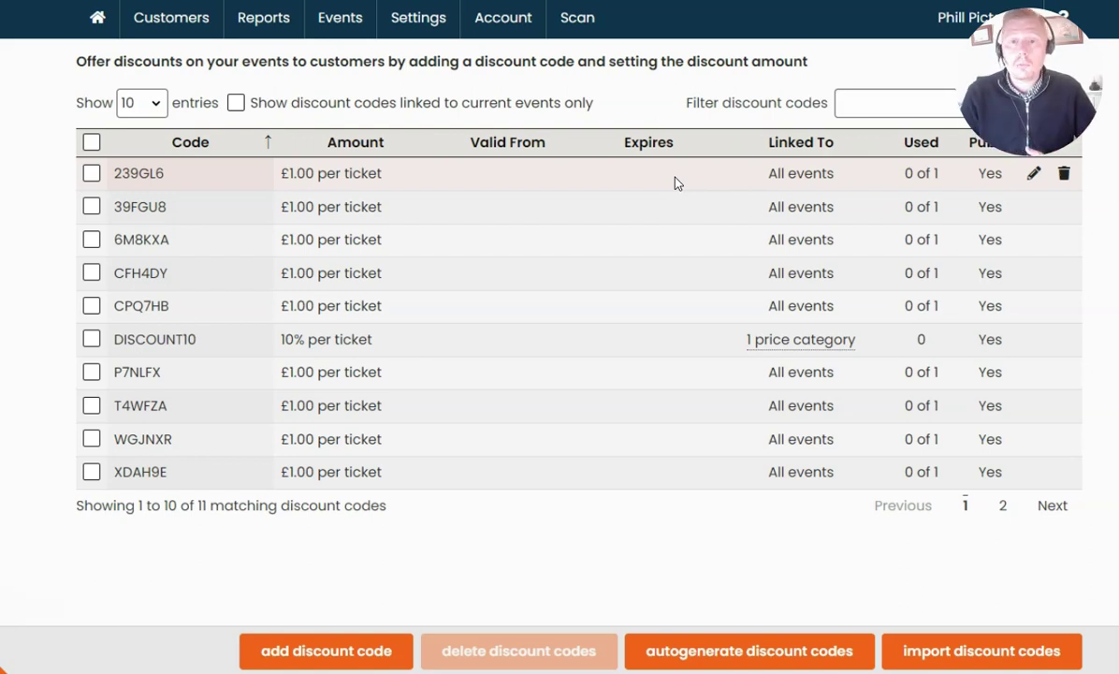
left_click(982, 652)
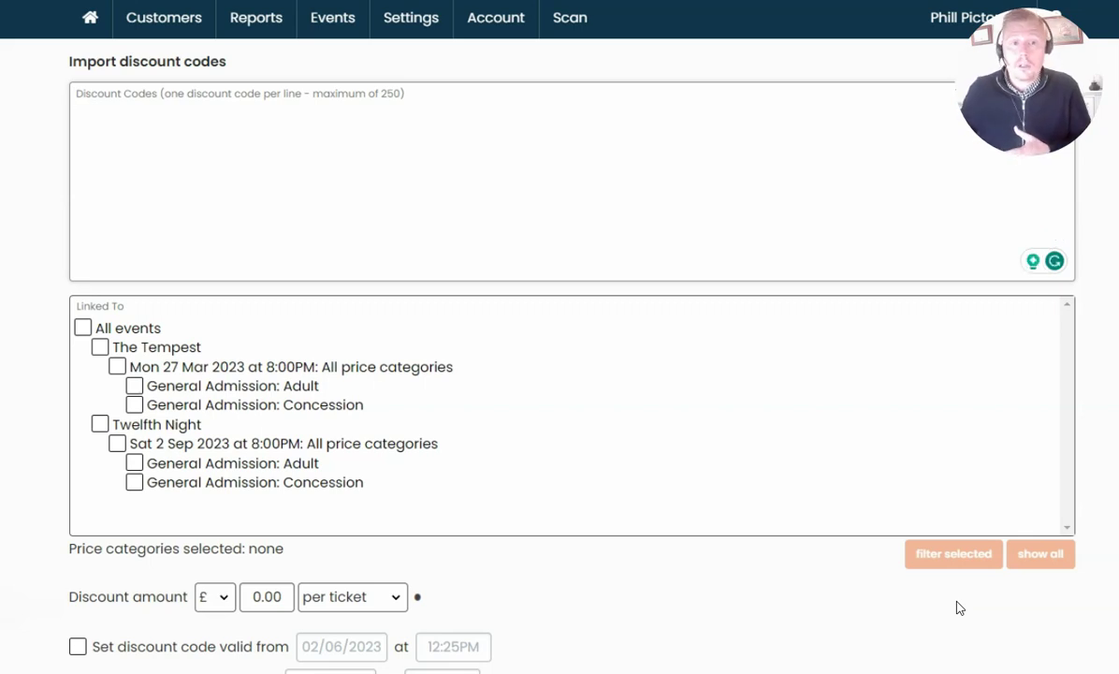
Look over the rest of the import discount codes form, then leave it for the events dashboard.
scroll(291, 380, "down", 1)
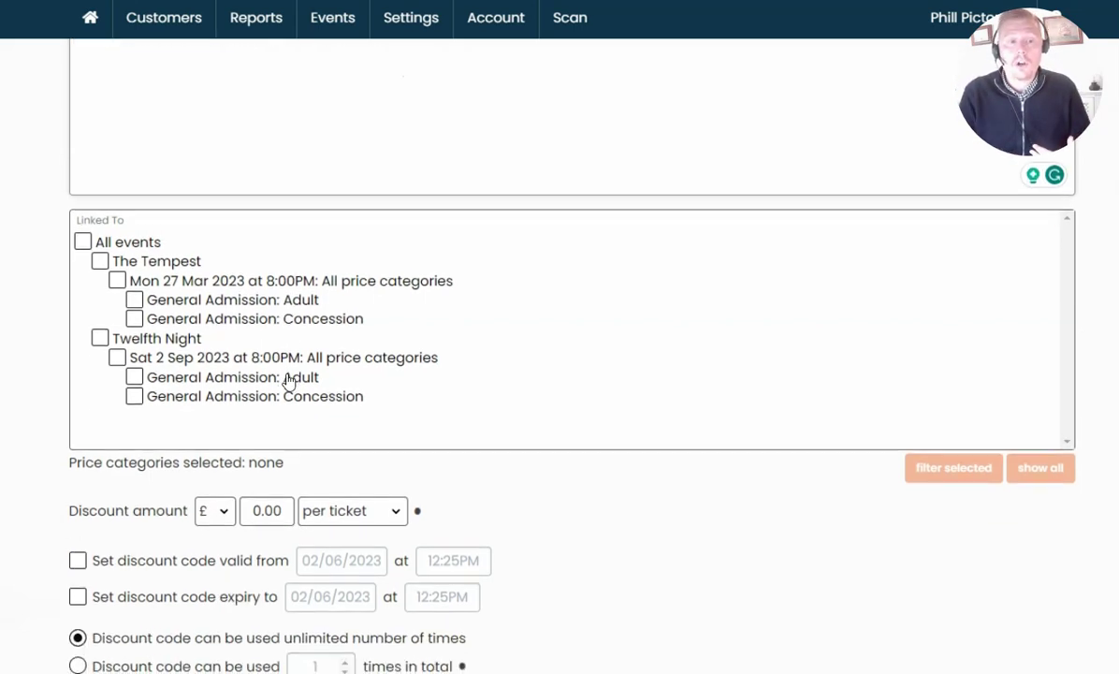
scroll(289, 380, "down", 2)
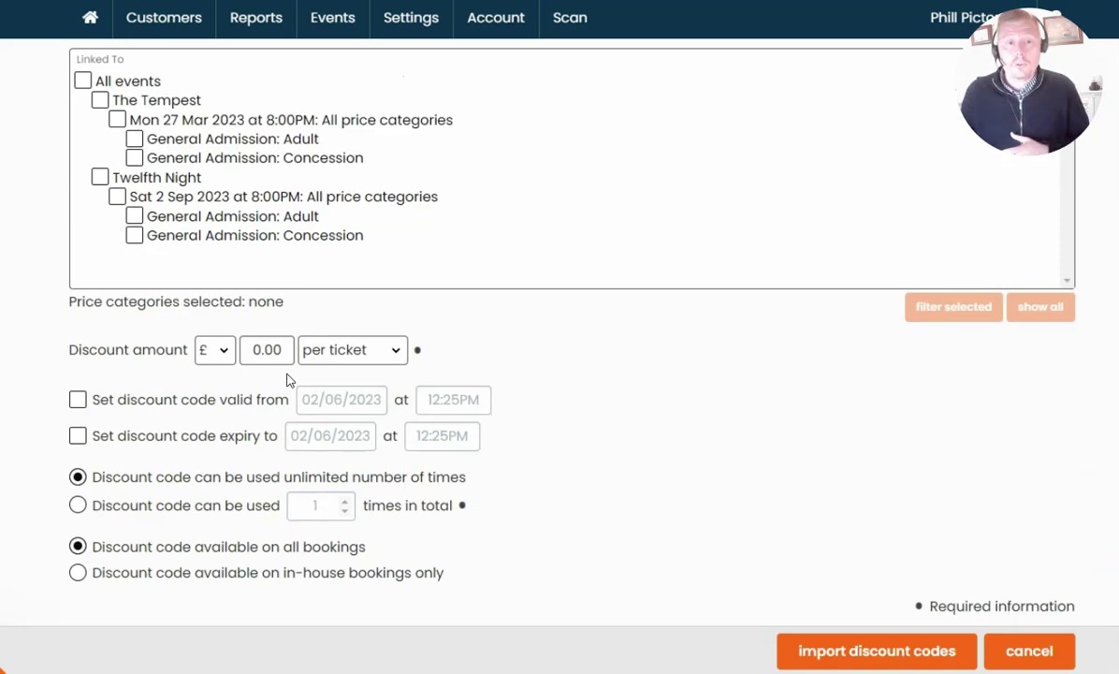
scroll(287, 379, "up", 3)
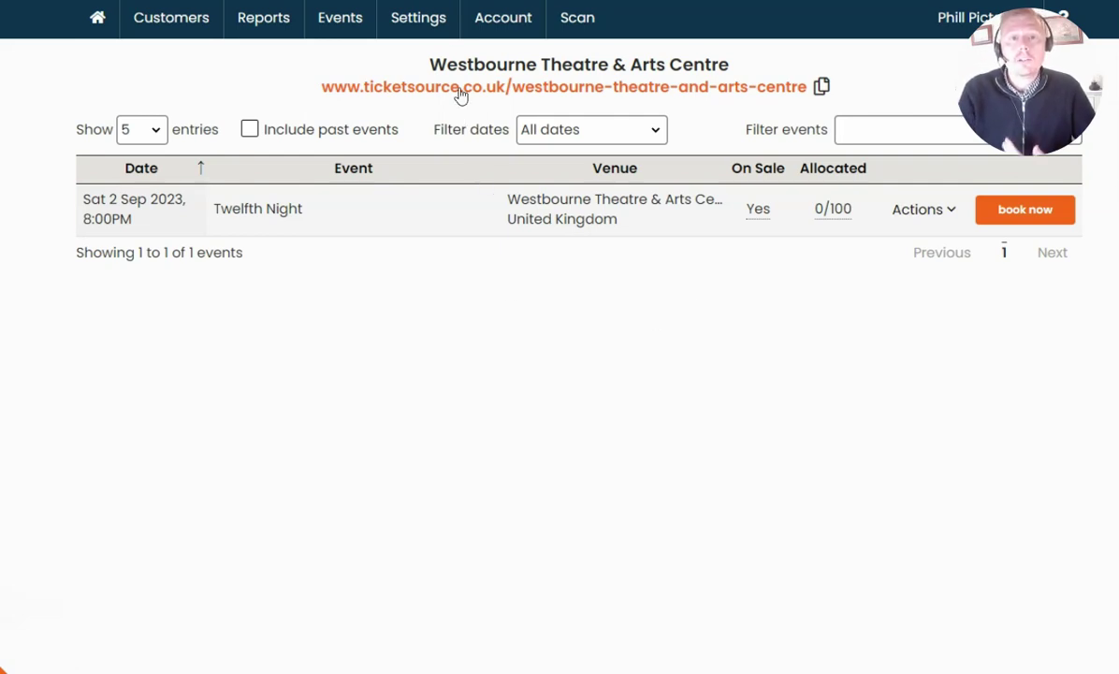
left_click(433, 19)
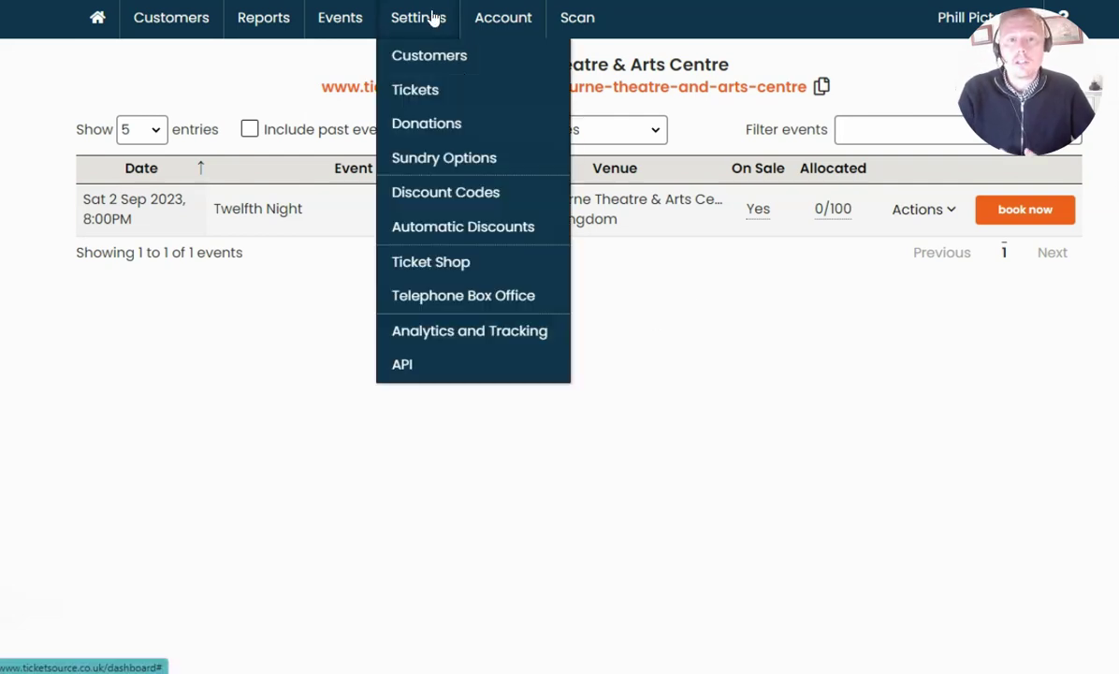
Start a new rule under Automatic Discounts settings, beginning the description with 'Grou'.
left_click(433, 229)
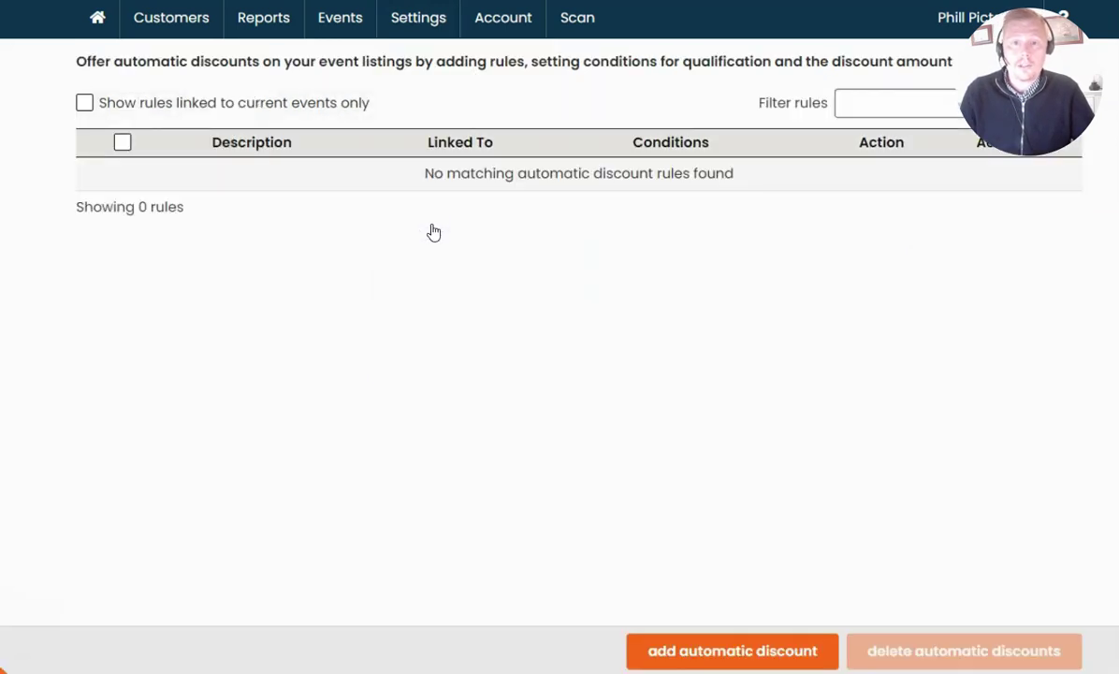
left_click(729, 654)
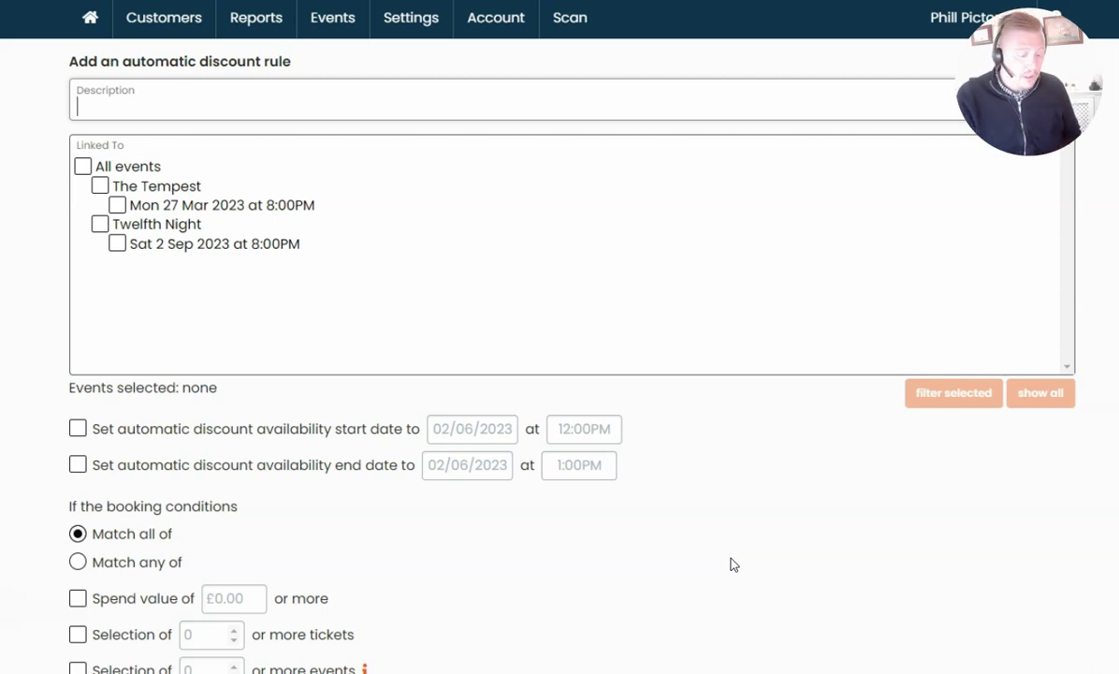
type("Grou")
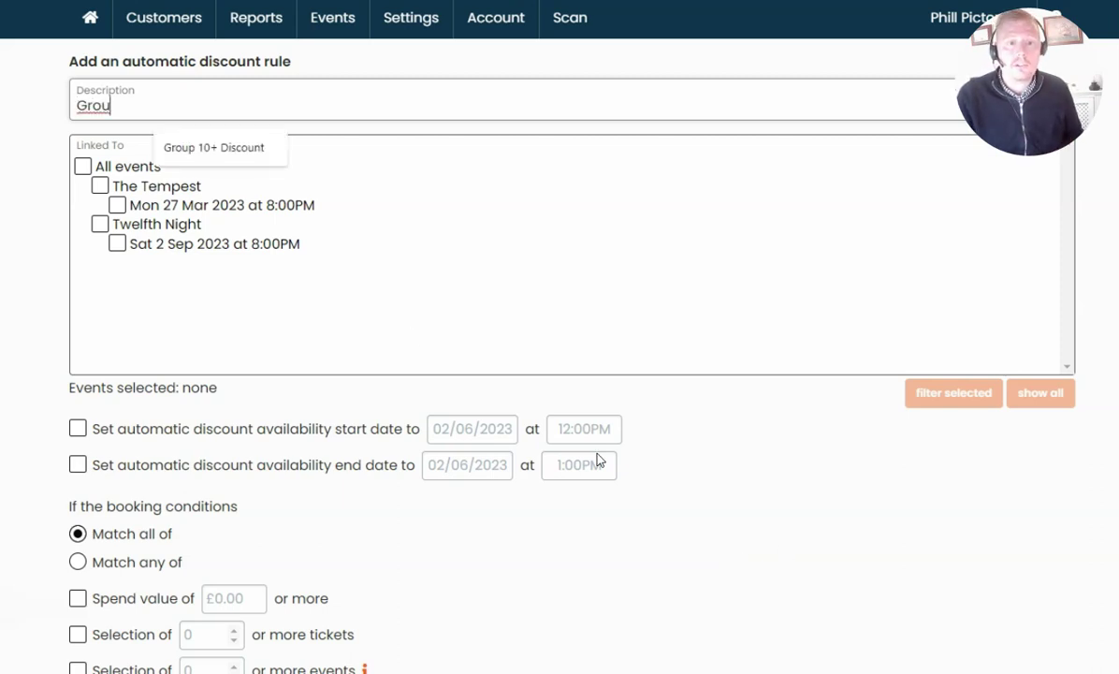
Describe the rule as 'Group 10+ Discount' and link it to all events.
left_click(222, 147)
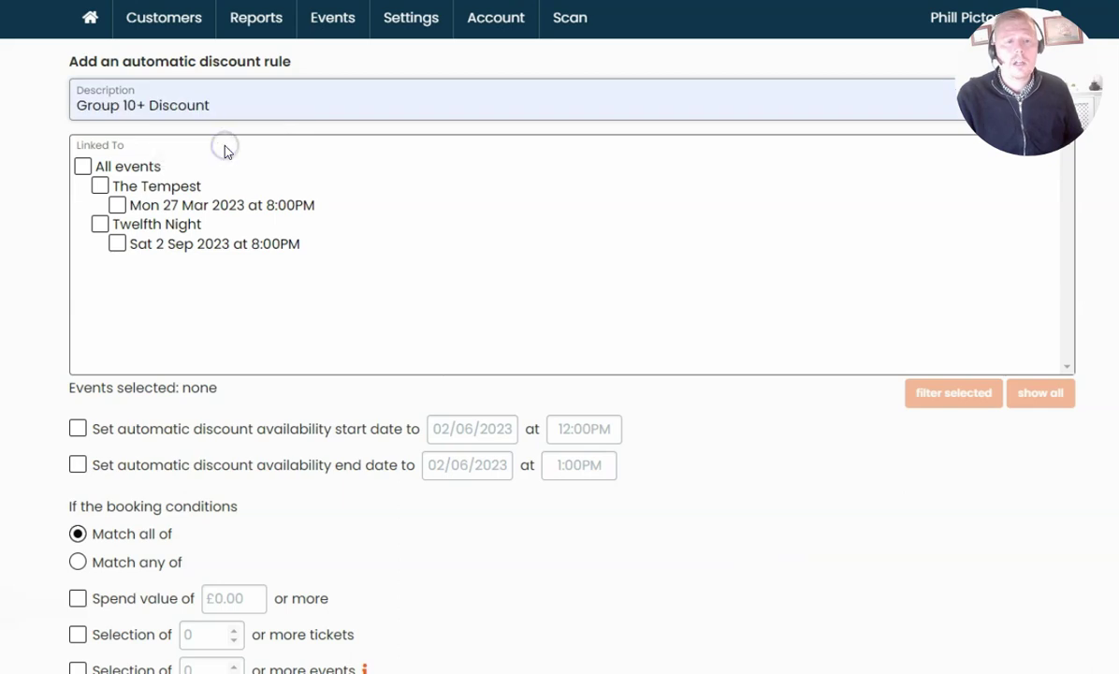
left_click(99, 169)
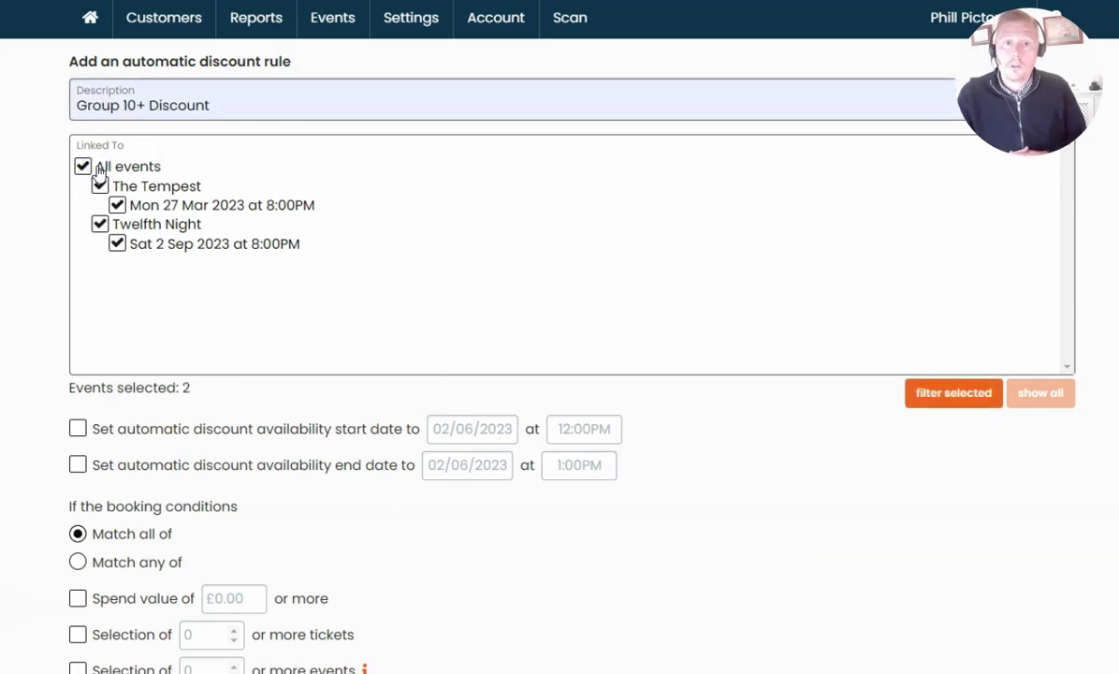
scroll(100, 178, "down", 1)
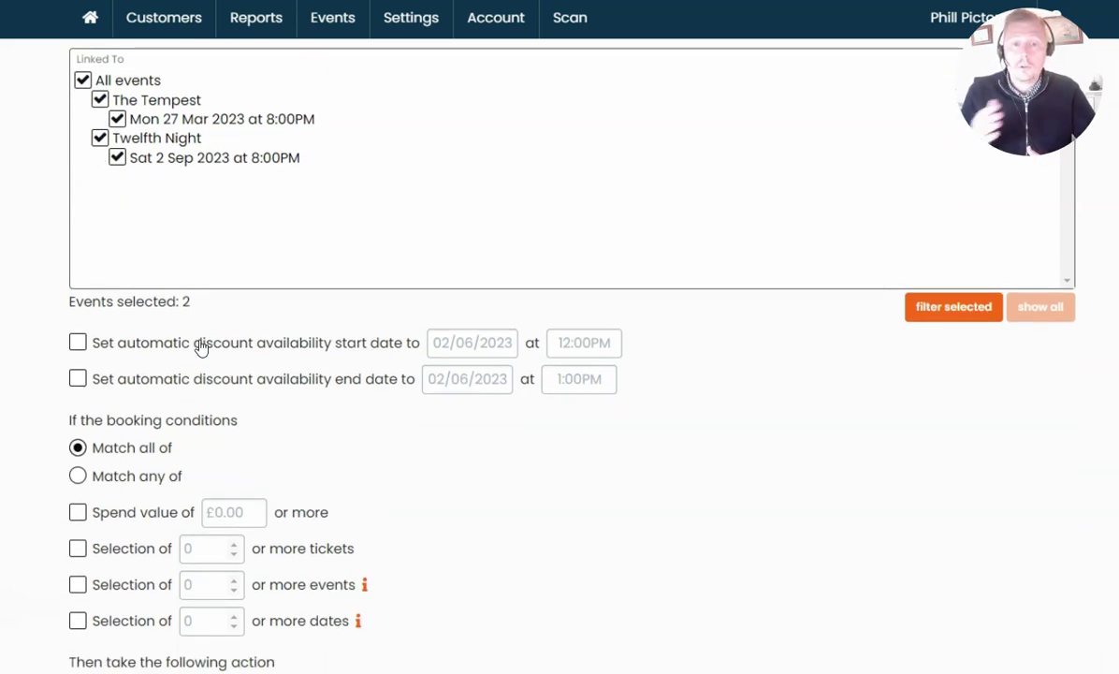
scroll(200, 347, "down", 2)
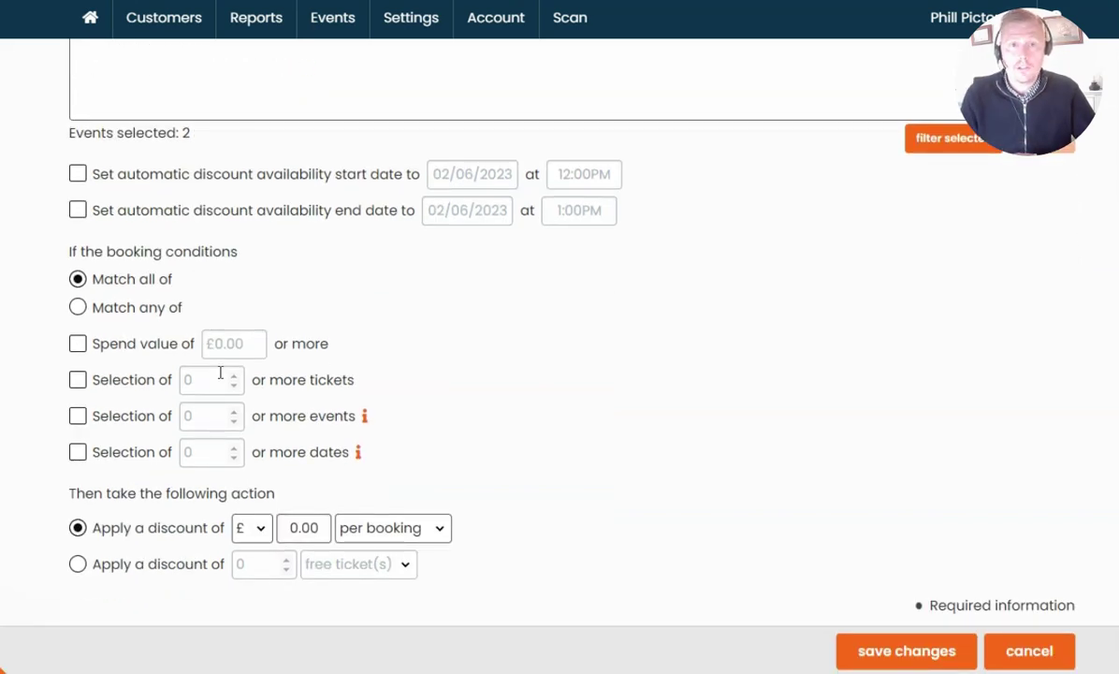
Require a selection of 10 or more tickets as the rule's condition.
left_click(77, 379)
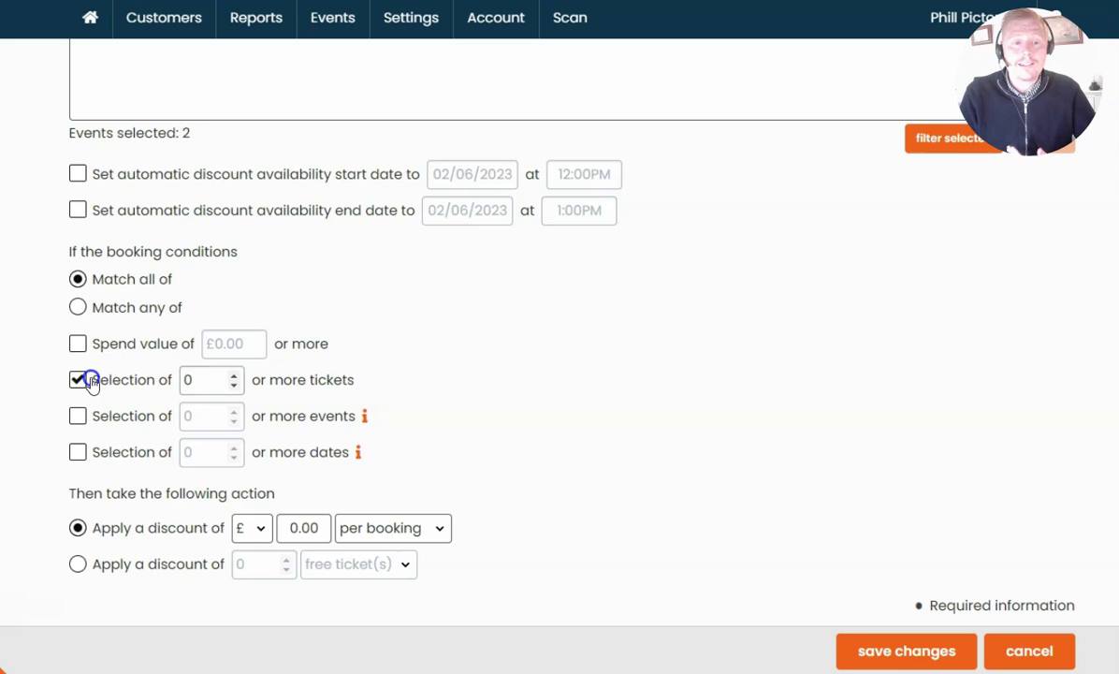
left_click(157, 383)
type("10")
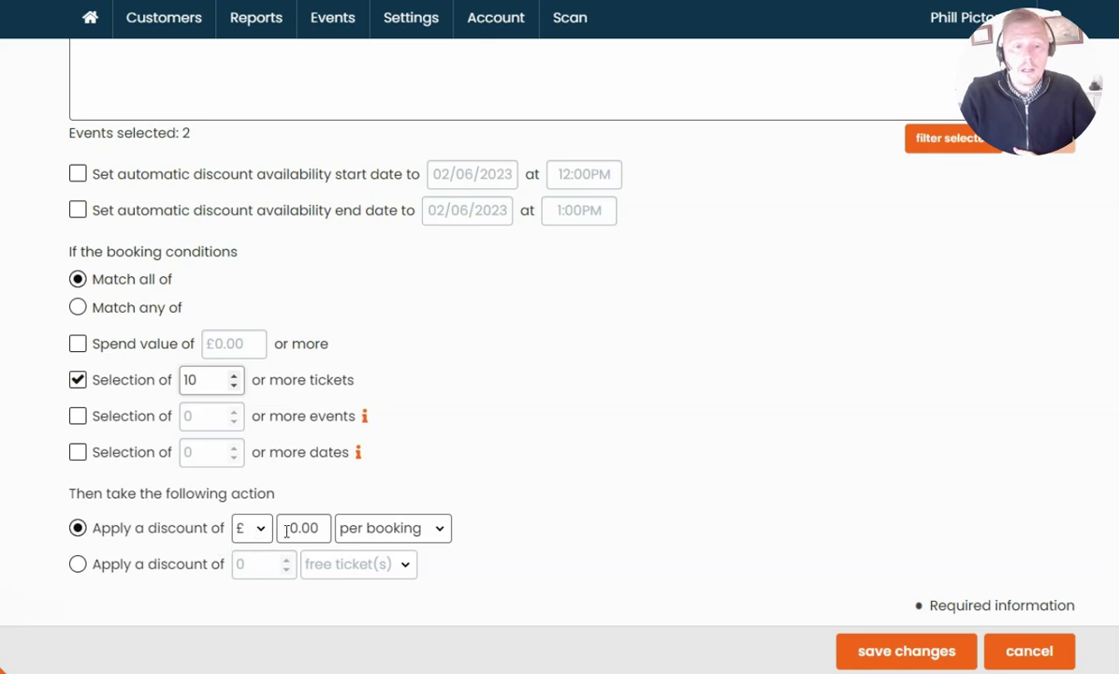
Set the rule's discount to £10.00 per booking.
left_click_drag(283, 530, 365, 530)
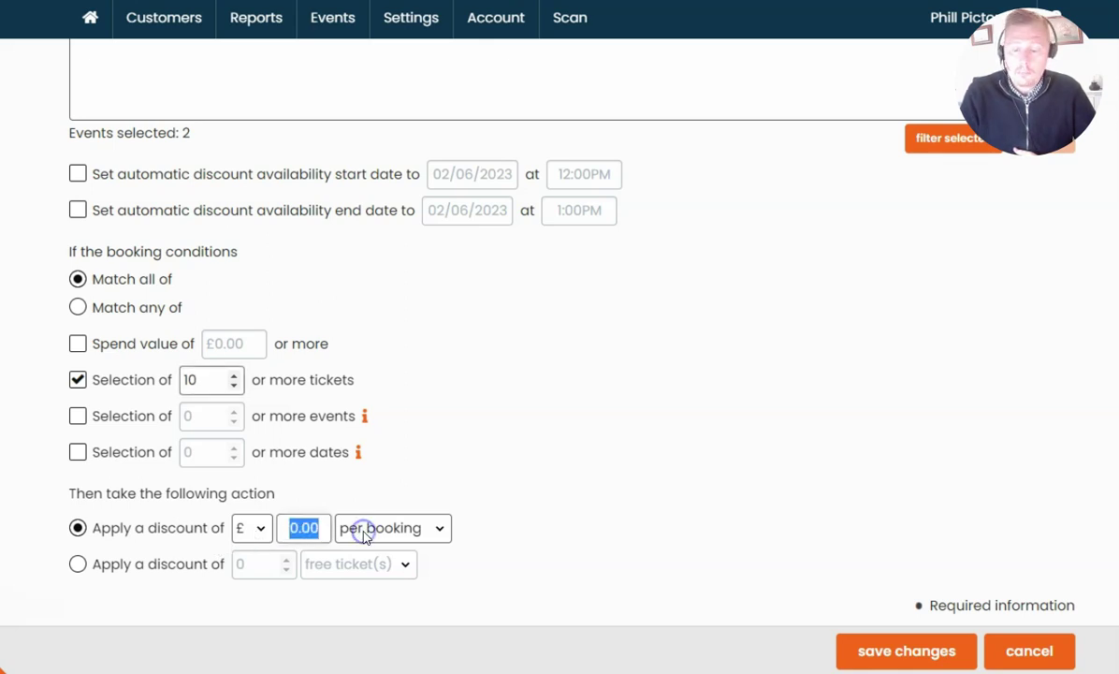
type("10")
left_click(363, 532)
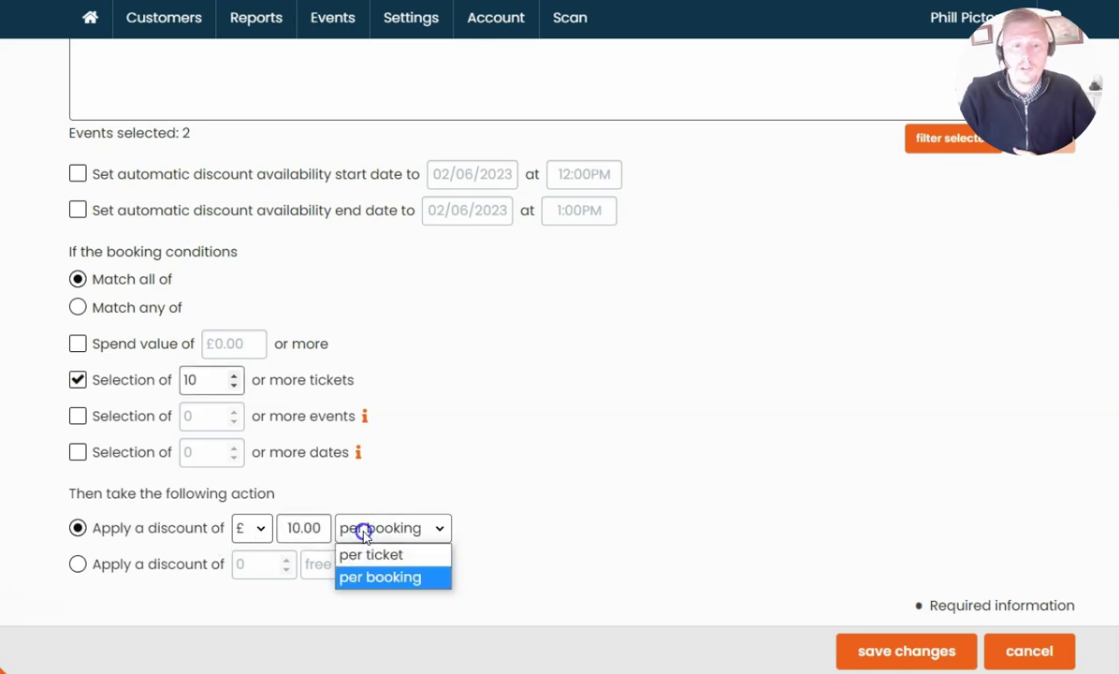
left_click(374, 576)
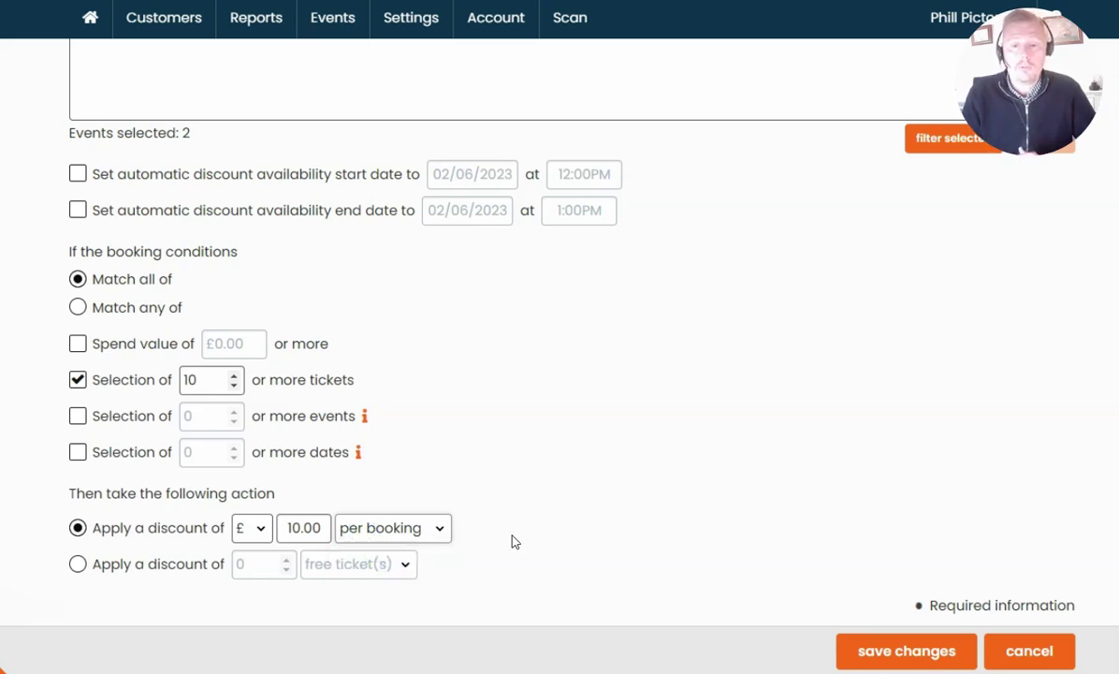
Save the Group 10+ Discount rule and go back to the dashboard.
left_click(868, 647)
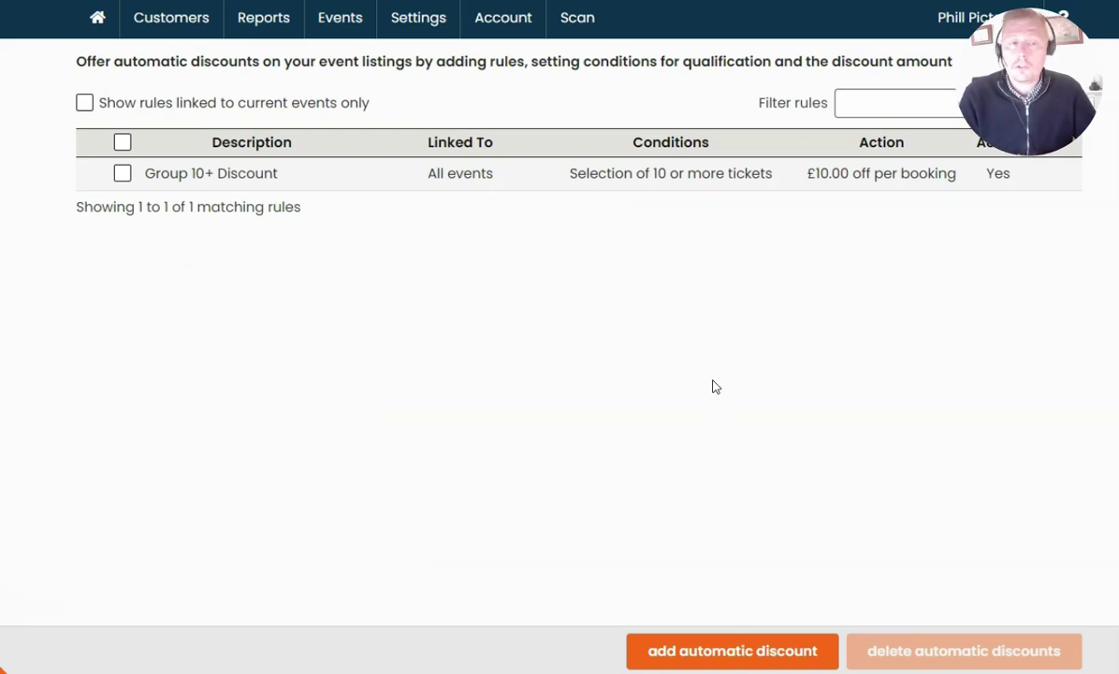
left_click(101, 30)
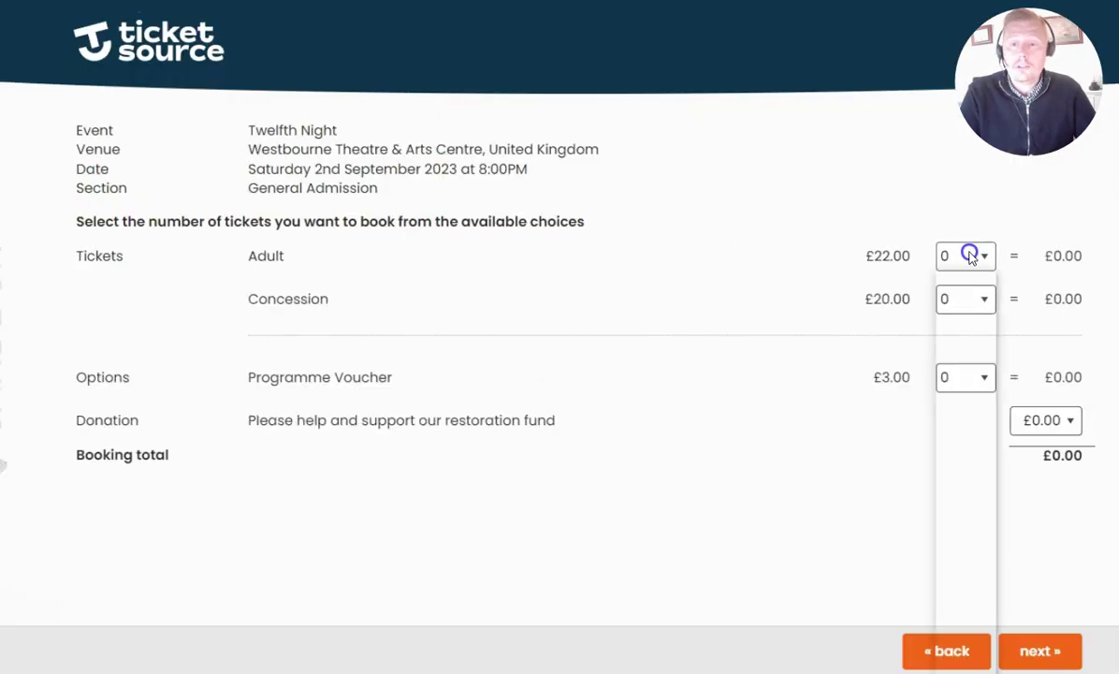
Book 10 Adult tickets for Twelfth Night and continue to the booking summary.
left_click(964, 255)
left_click(952, 507)
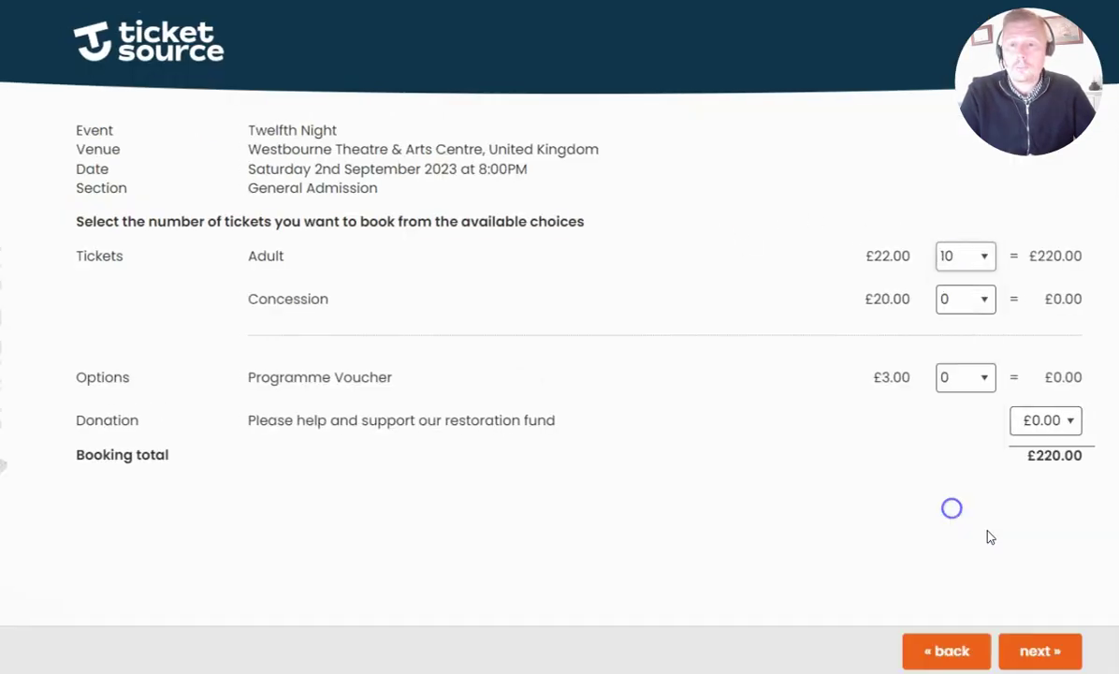
left_click(1035, 653)
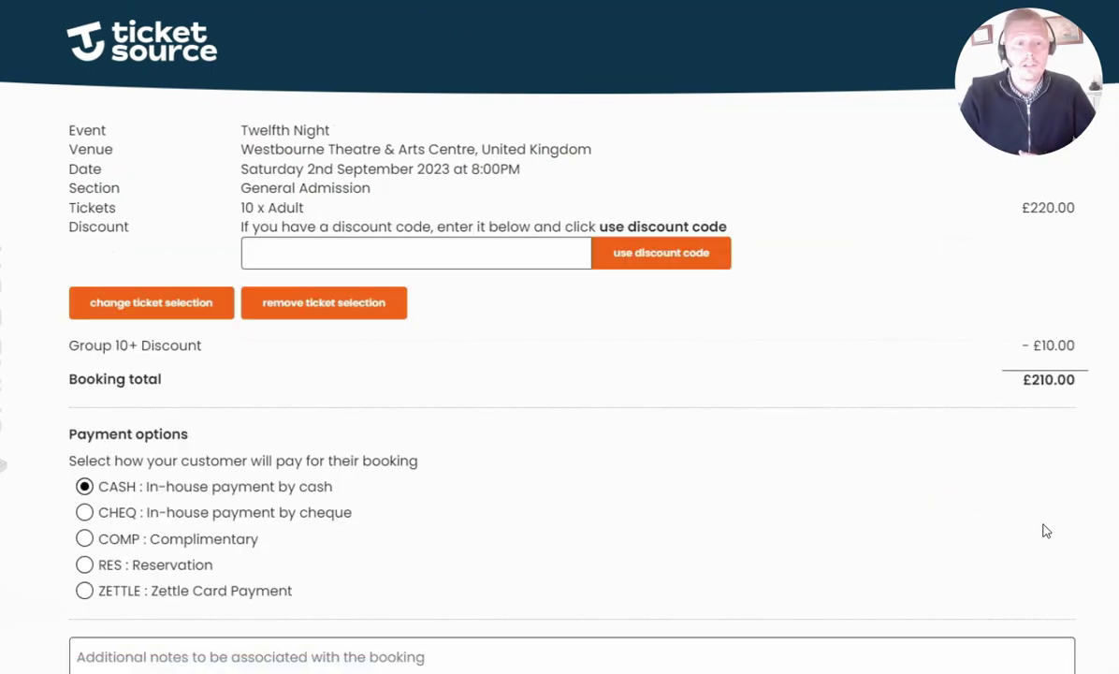
Check the summary shows Group 10+ Discount taking £10.00 off the booking.
left_click_drag(68, 348, 206, 346)
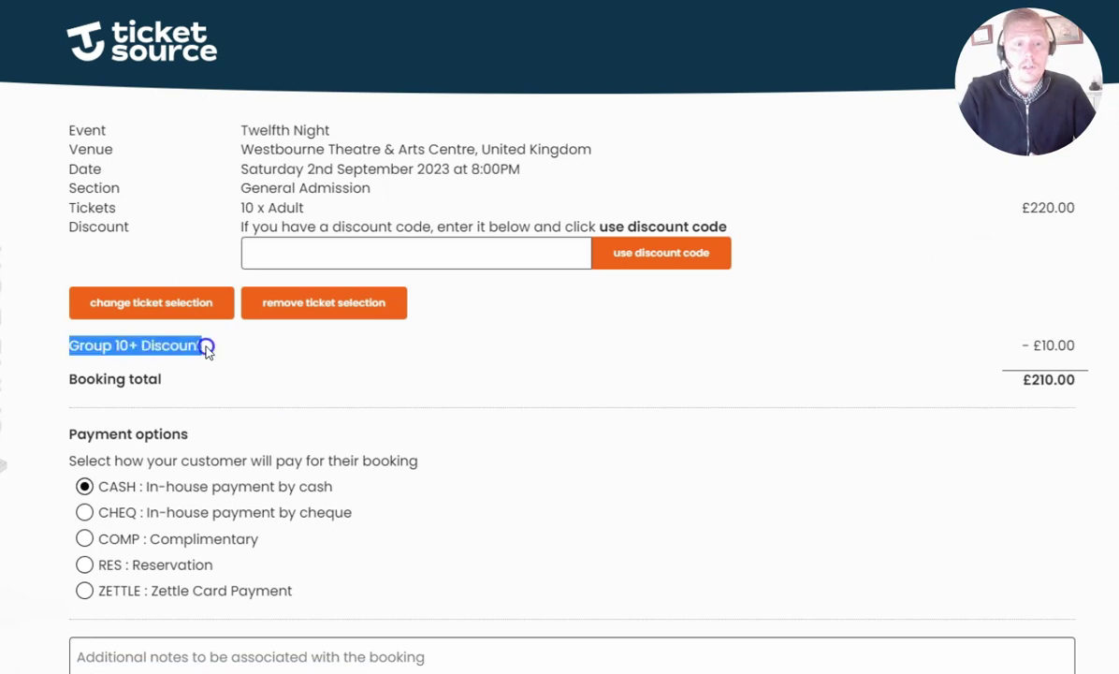
left_click(207, 346)
left_click_drag(1044, 343, 1073, 345)
left_click(1075, 347)
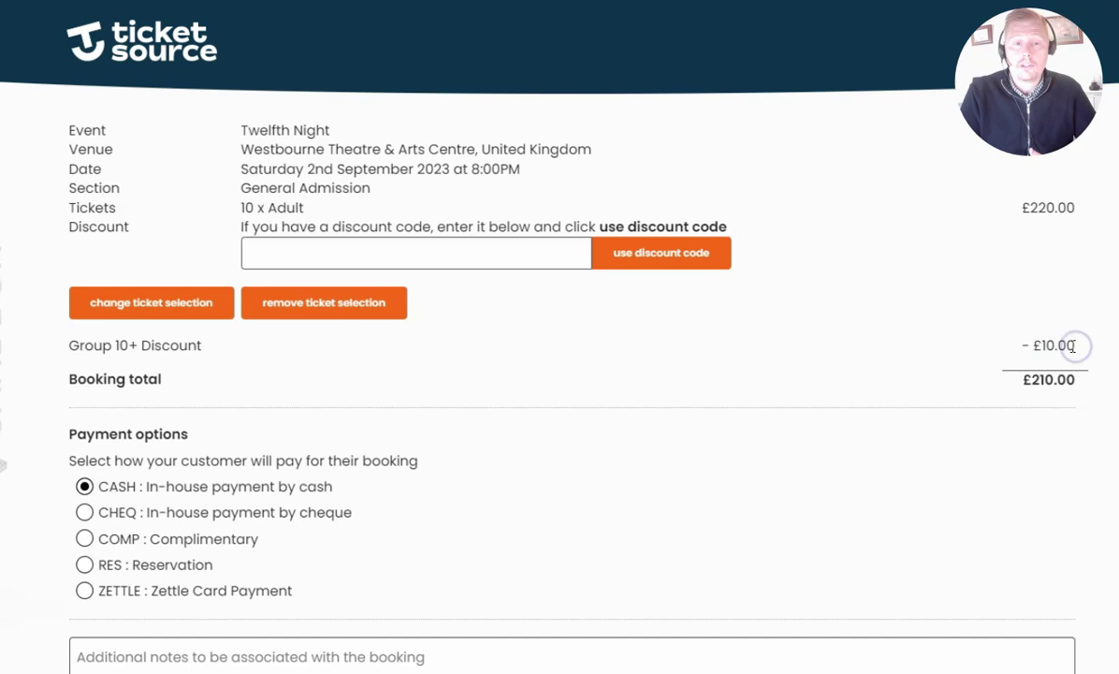